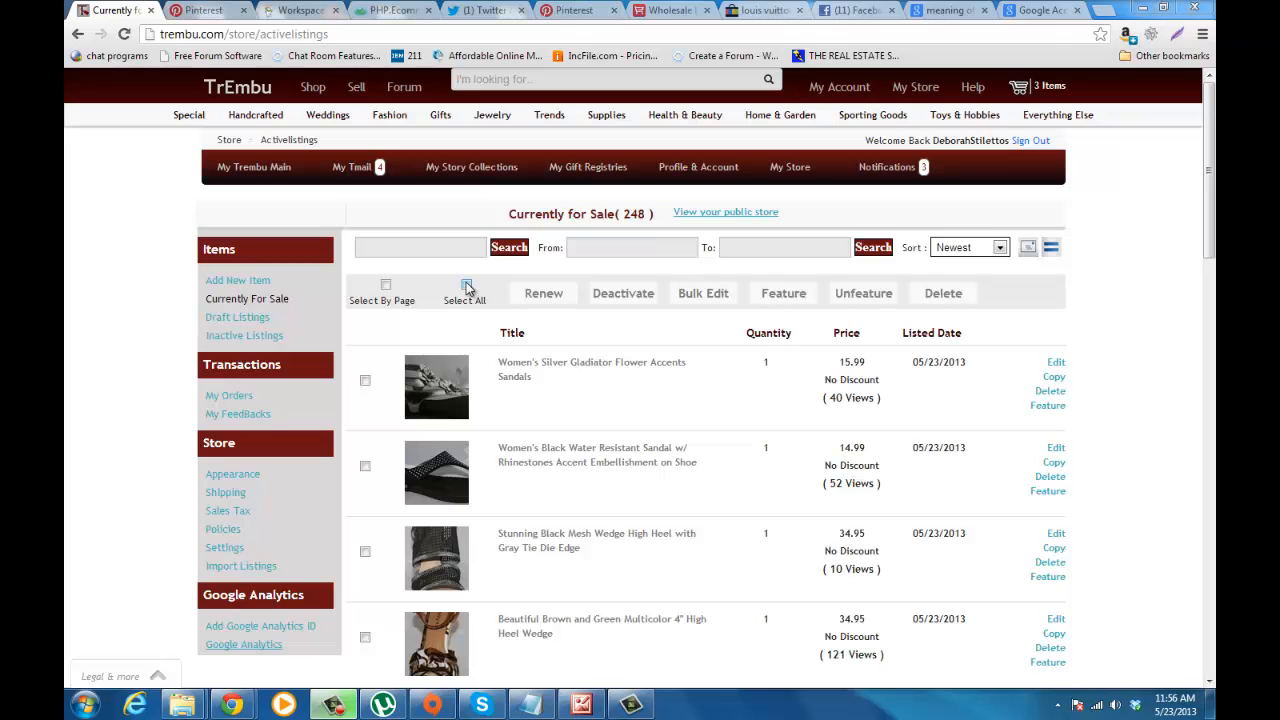
Step: Open the bulk edit of the active listings, choose On Sale / Promotion and set the discount to 10% off
left_click(688, 295)
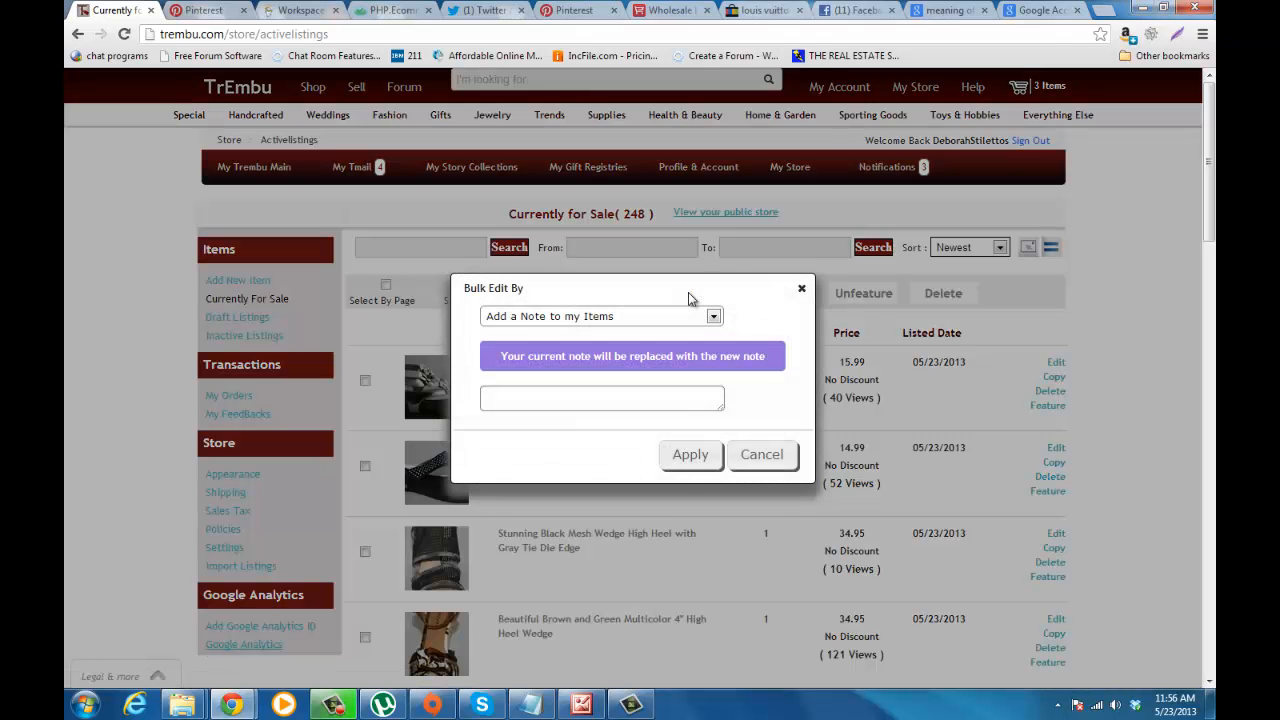
left_click(714, 316)
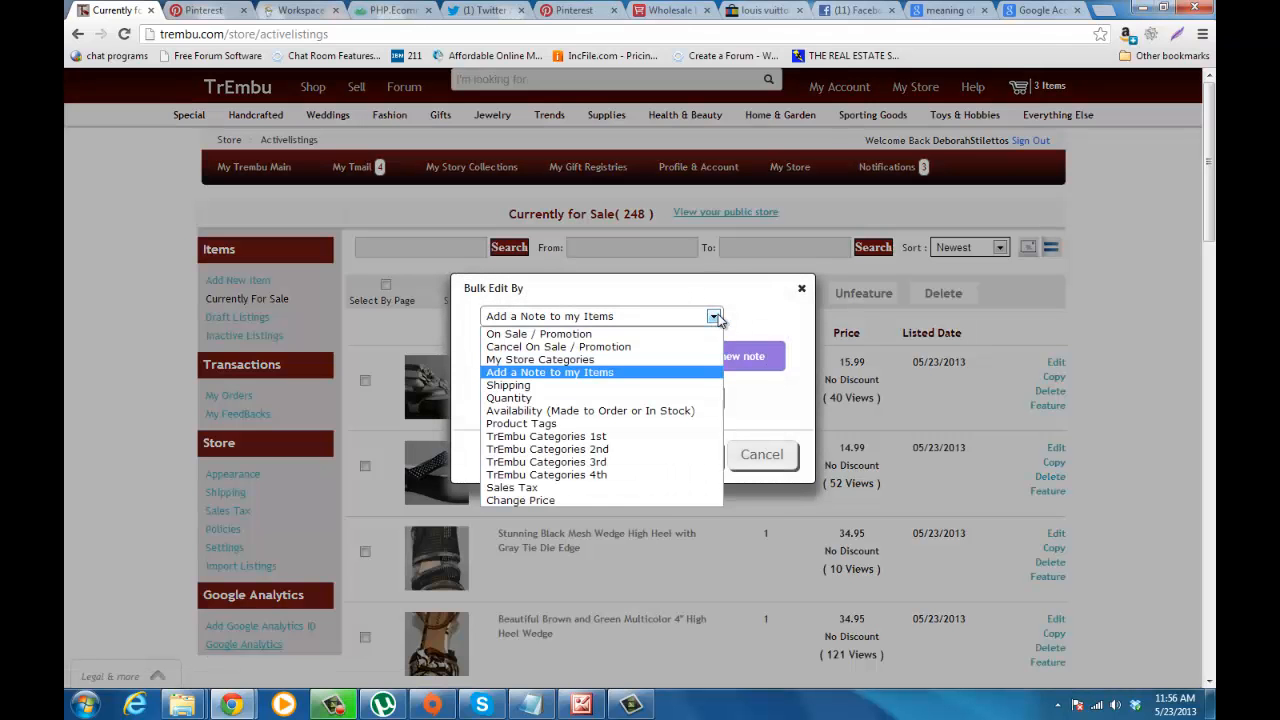
left_click(697, 335)
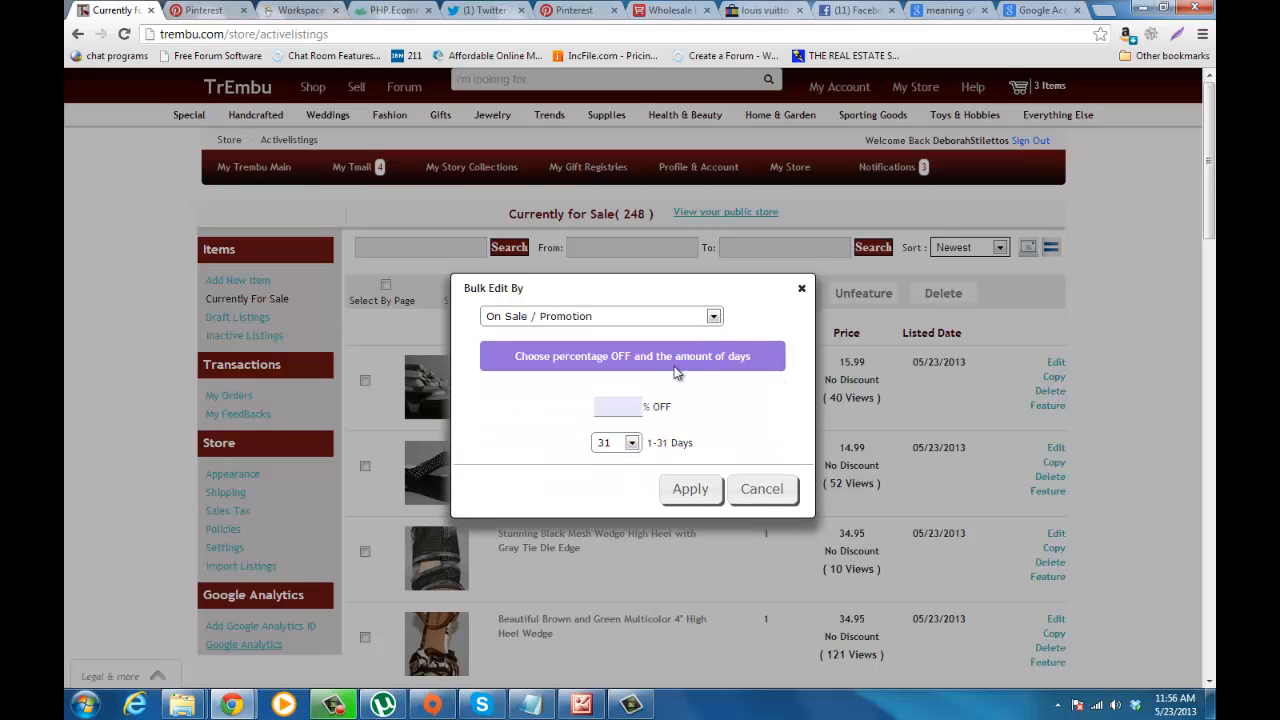
left_click(630, 404)
type("10")
Step: Look through the promotion durations offered in days without changing the setting, and dismiss the Windows color scheme message
left_click(632, 443)
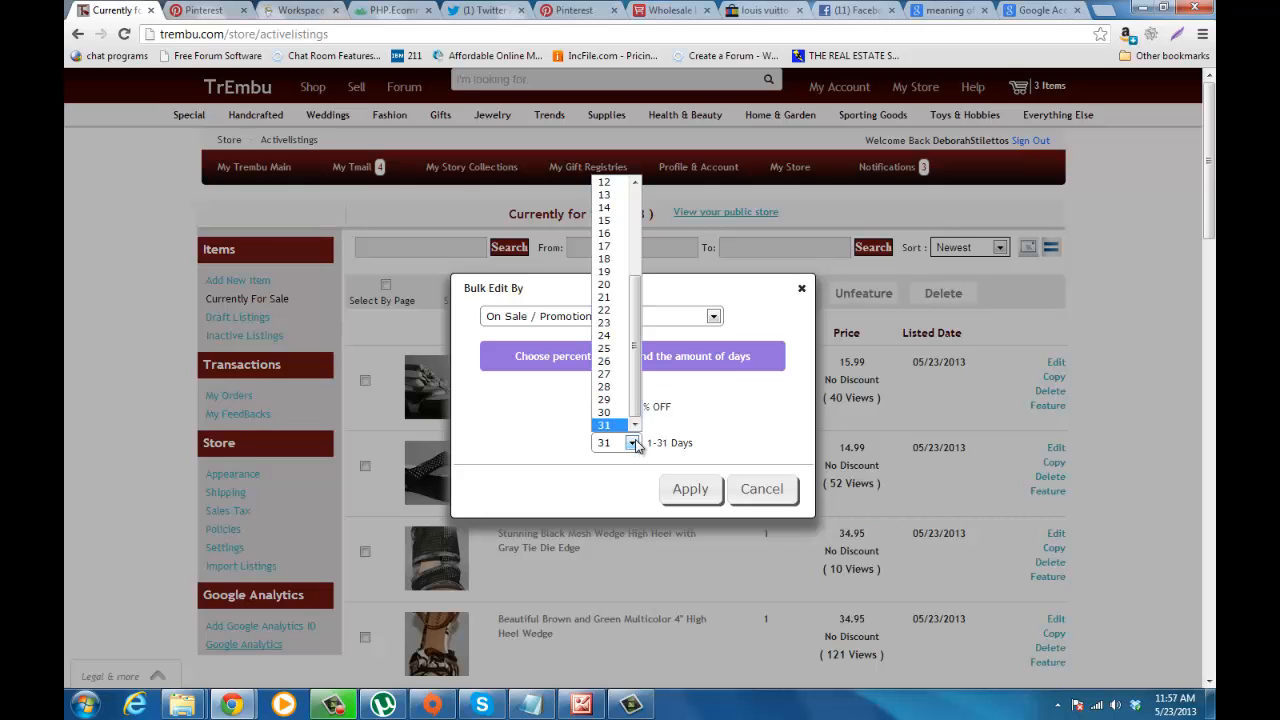
left_click_drag(636, 424, 644, 302)
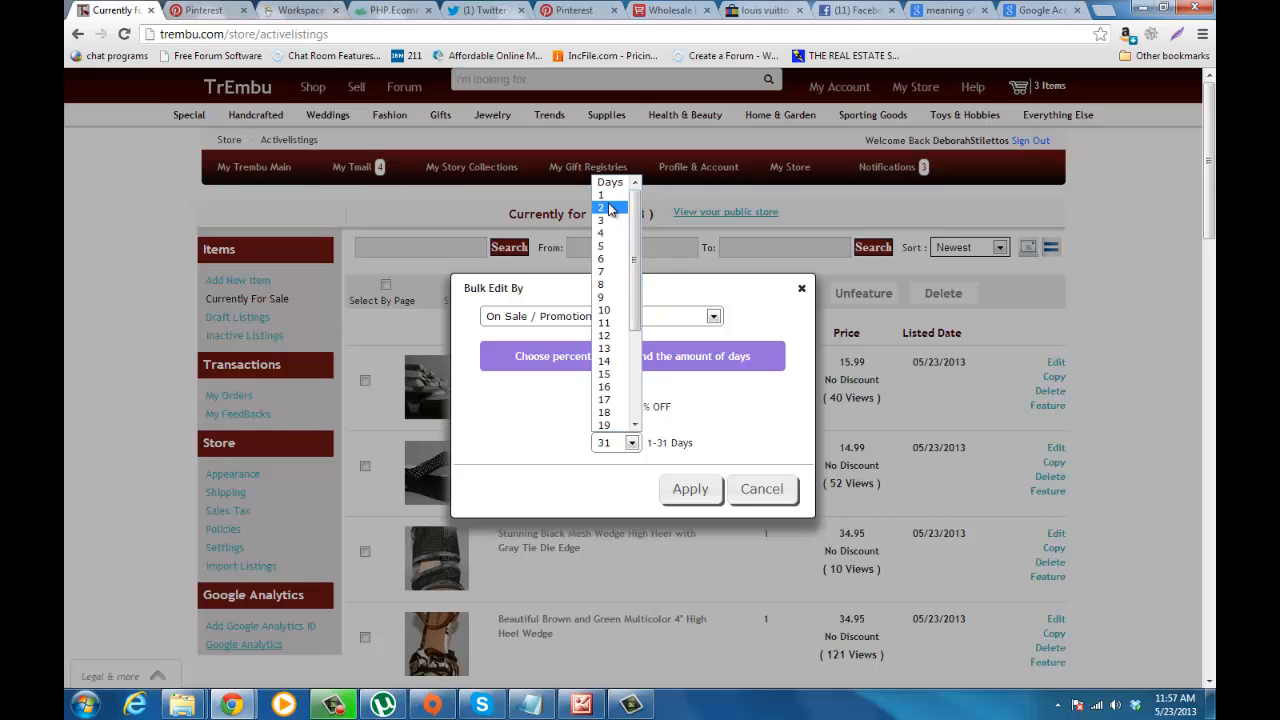
left_click_drag(636, 226, 632, 351)
left_click(566, 389)
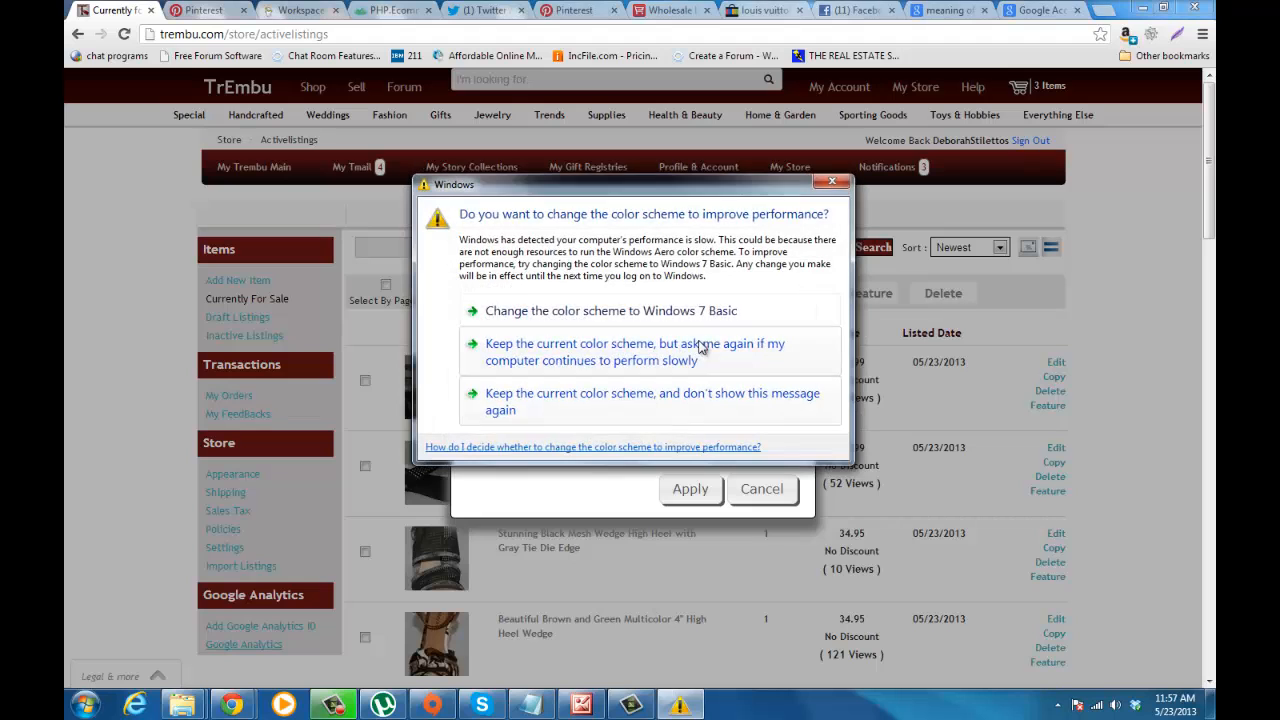
left_click(828, 184)
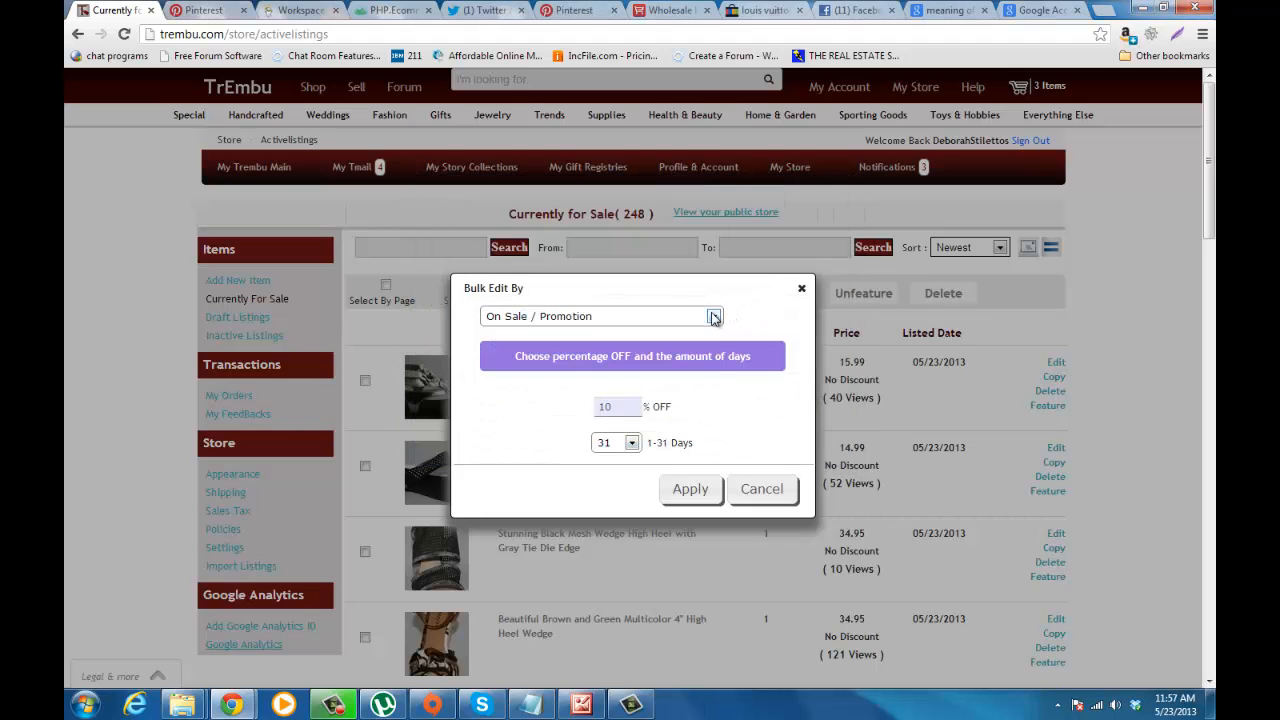
Step: Switch the bulk edit to My Store Categories and view the store categories available for assignment
left_click(714, 316)
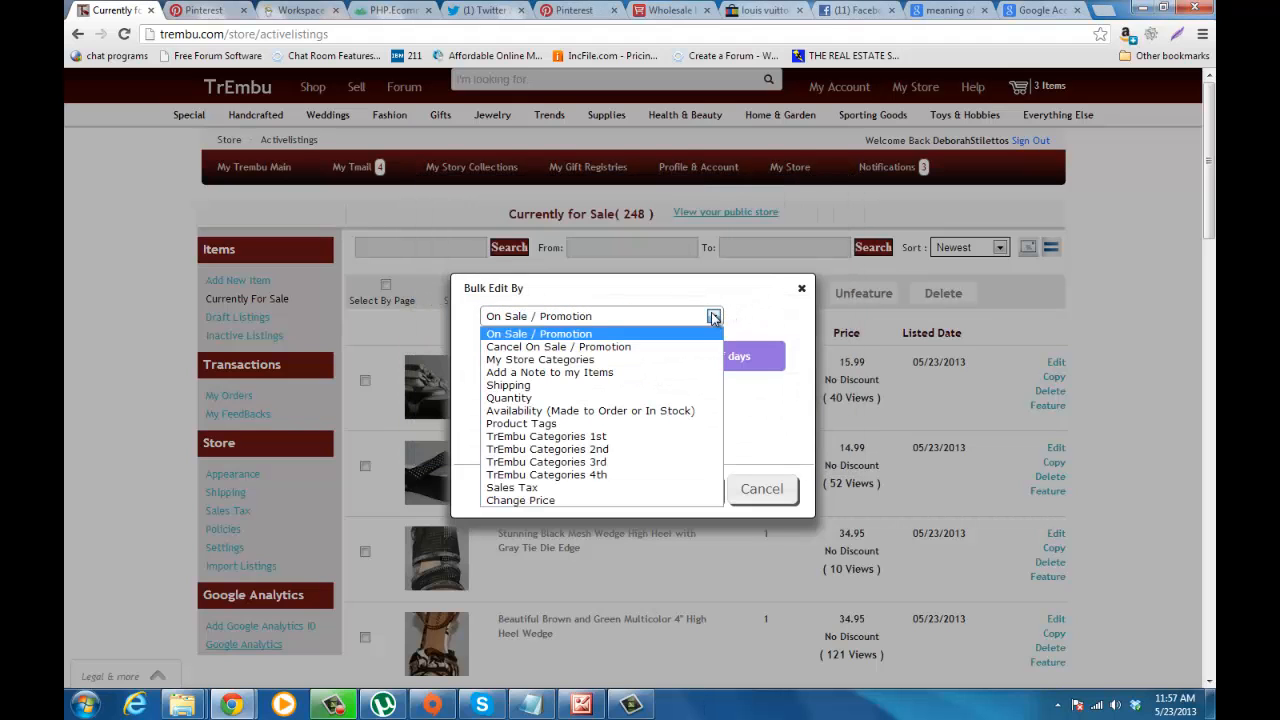
left_click(660, 362)
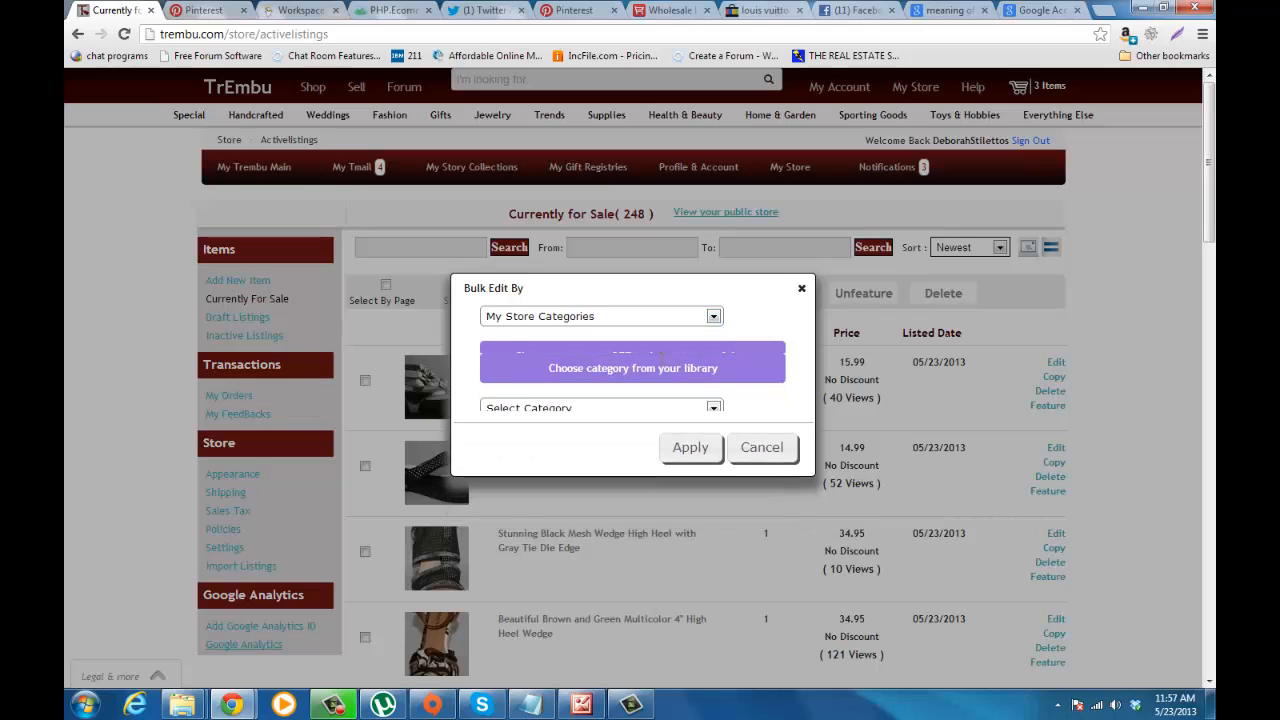
left_click(714, 397)
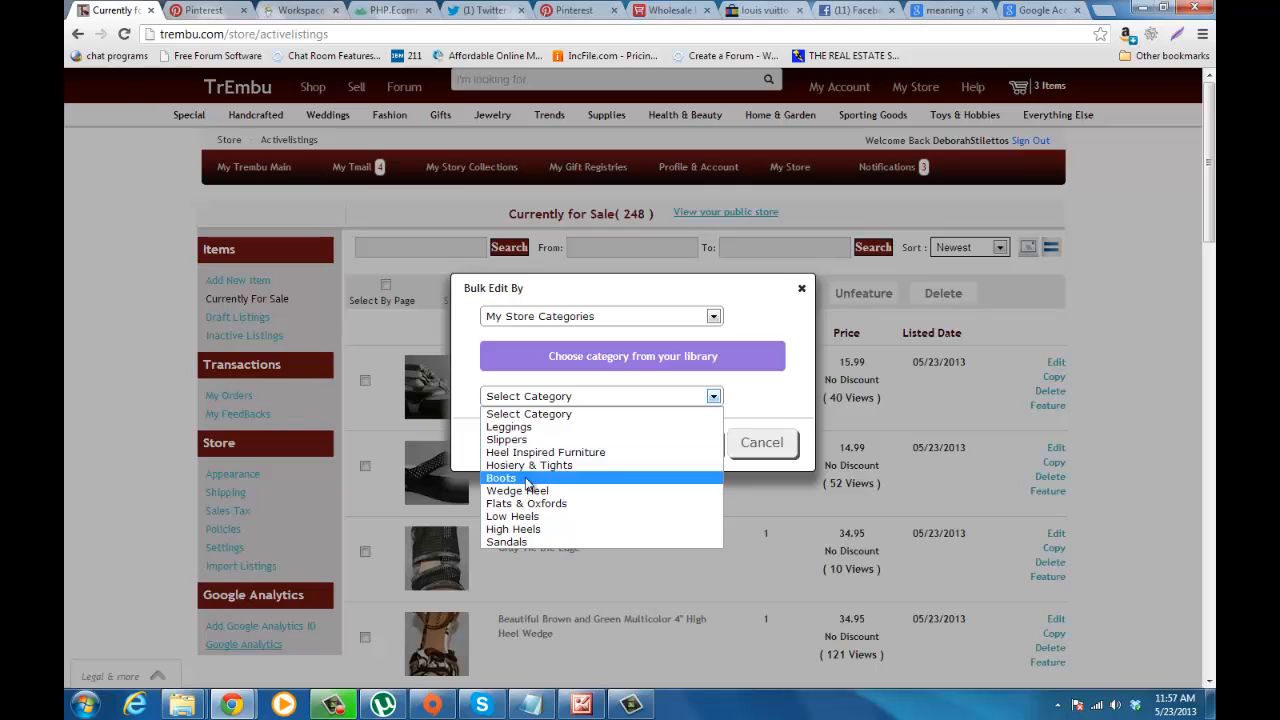
Step: Switch the bulk edit to Add a Note to my Items and activate the empty note field, dismissing the Windows color scheme message
left_click(714, 317)
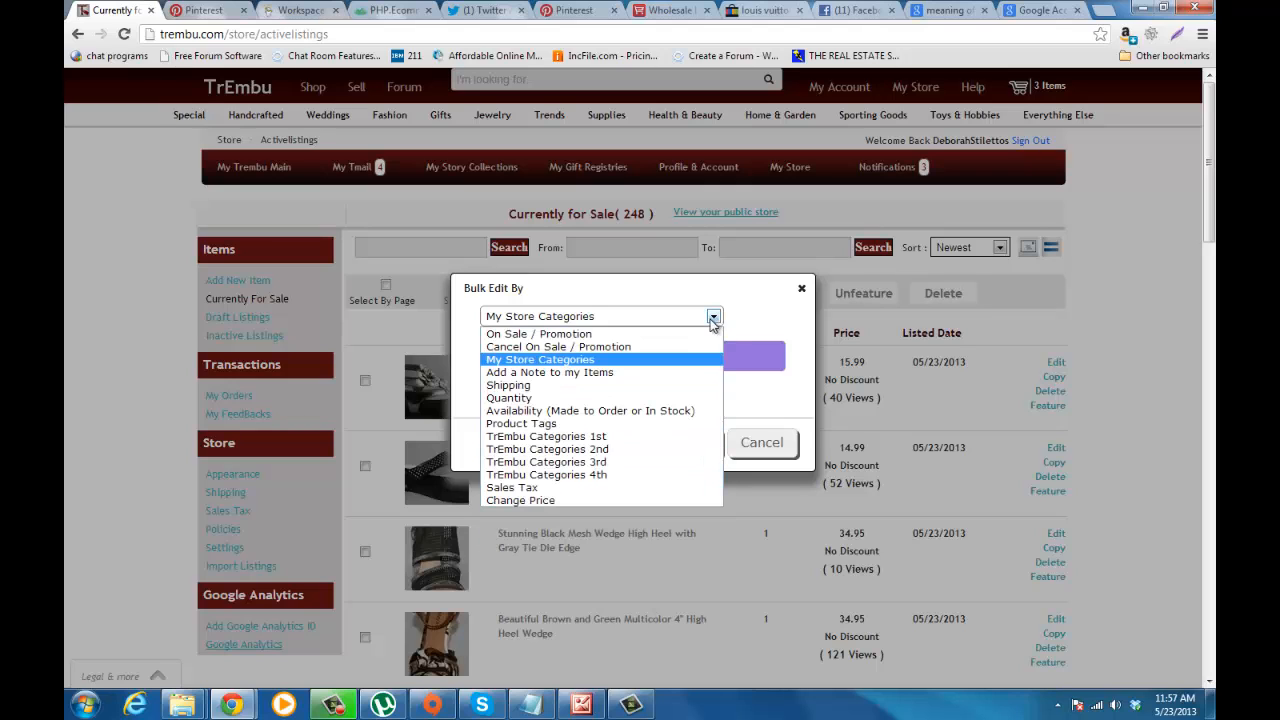
left_click(660, 376)
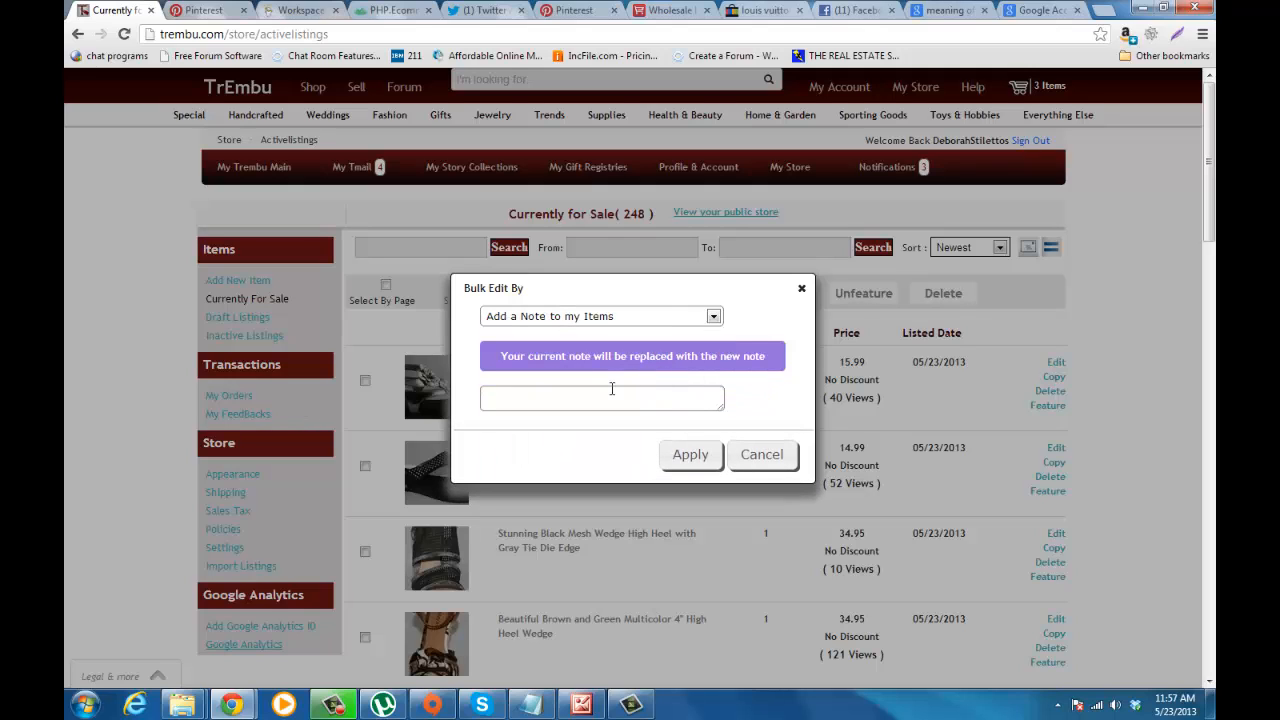
left_click(611, 389)
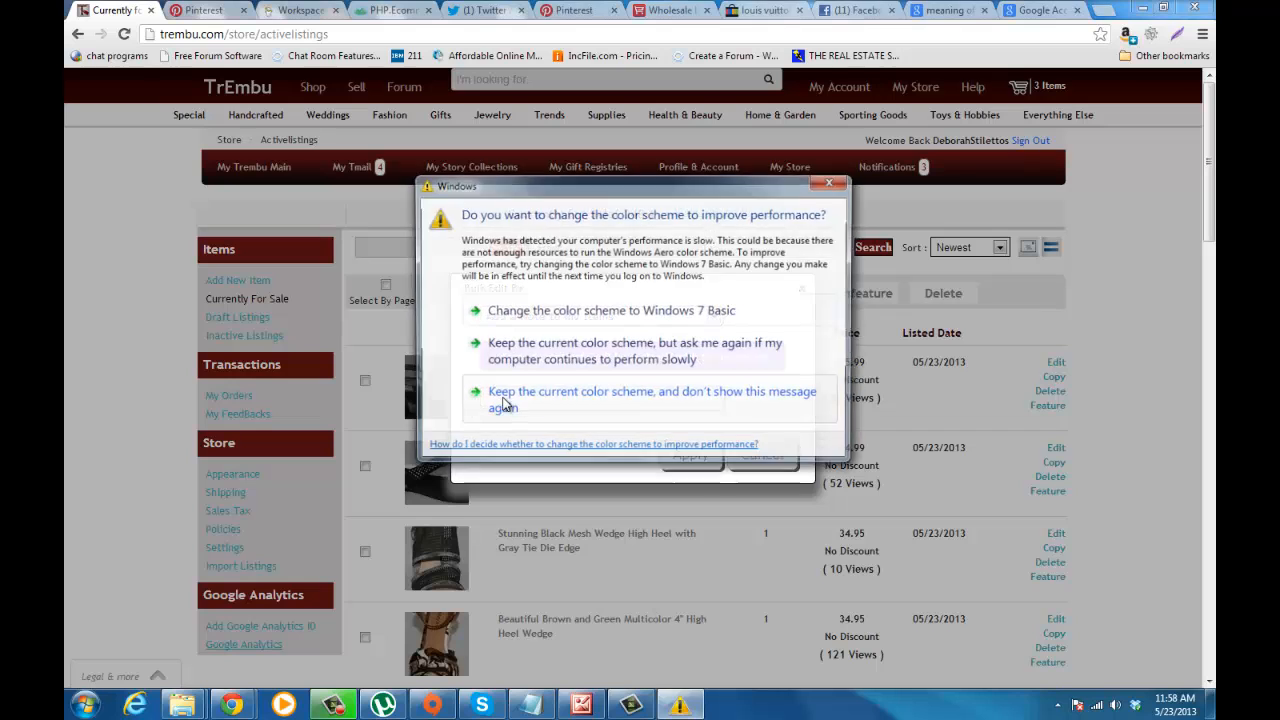
left_click(832, 181)
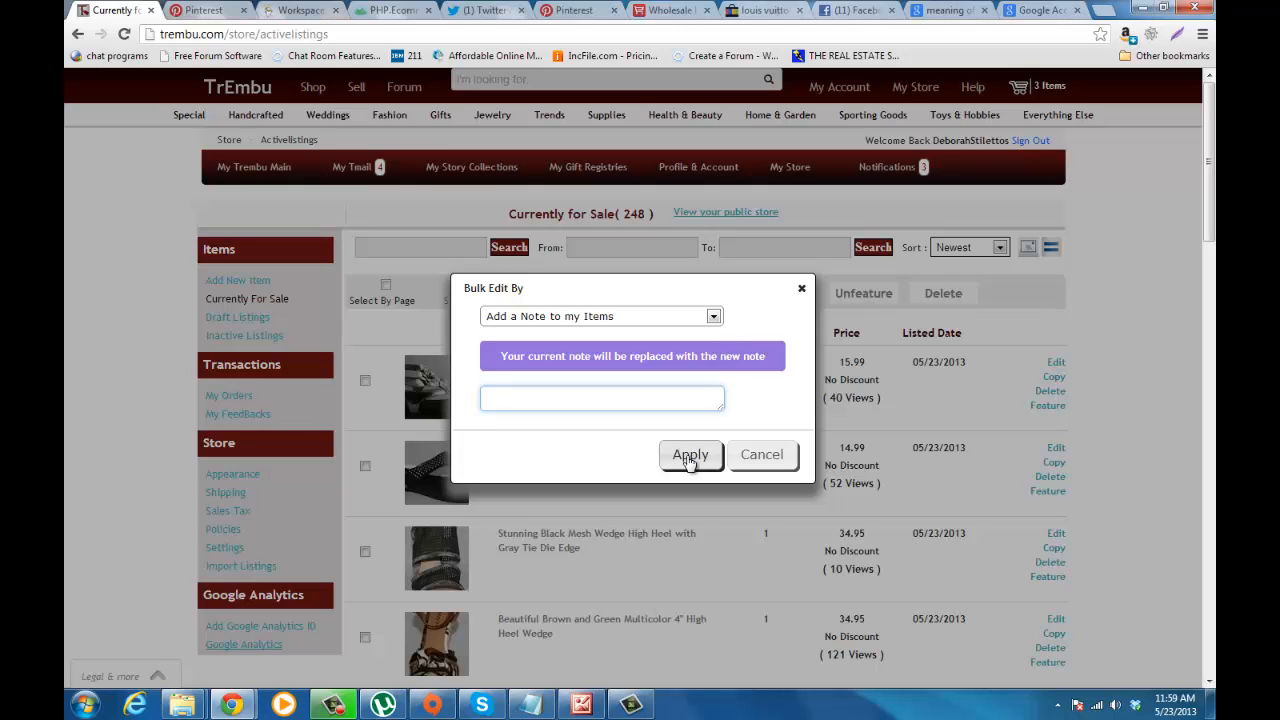
left_click(634, 400)
Step: View the Shipping bulk edit with its profile list, and switch to the Quantity bulk edit
left_click(714, 316)
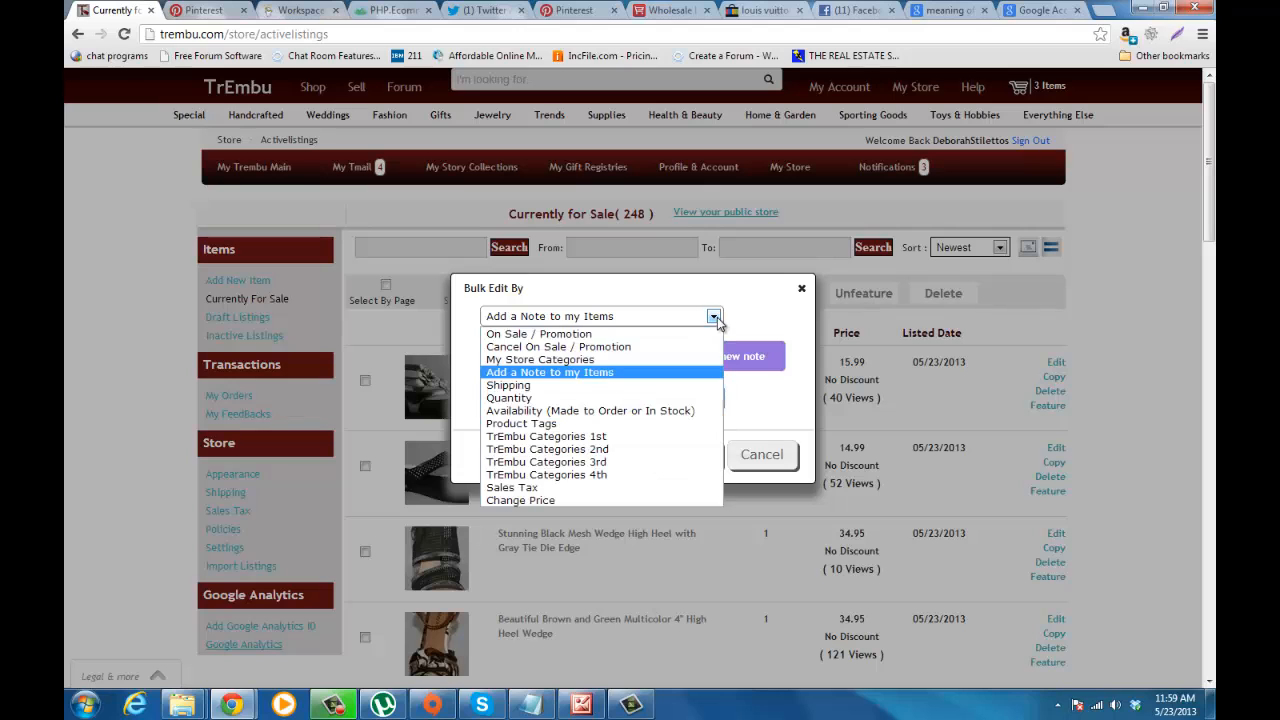
left_click(676, 385)
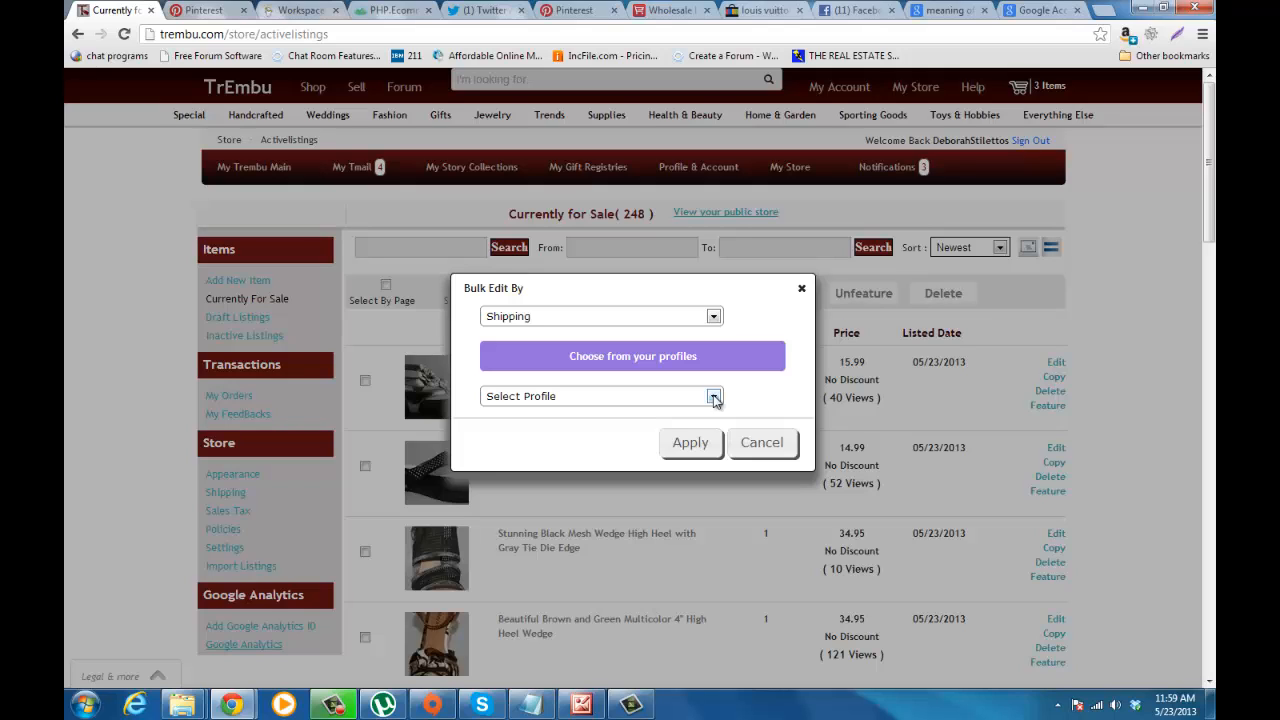
left_click(714, 397)
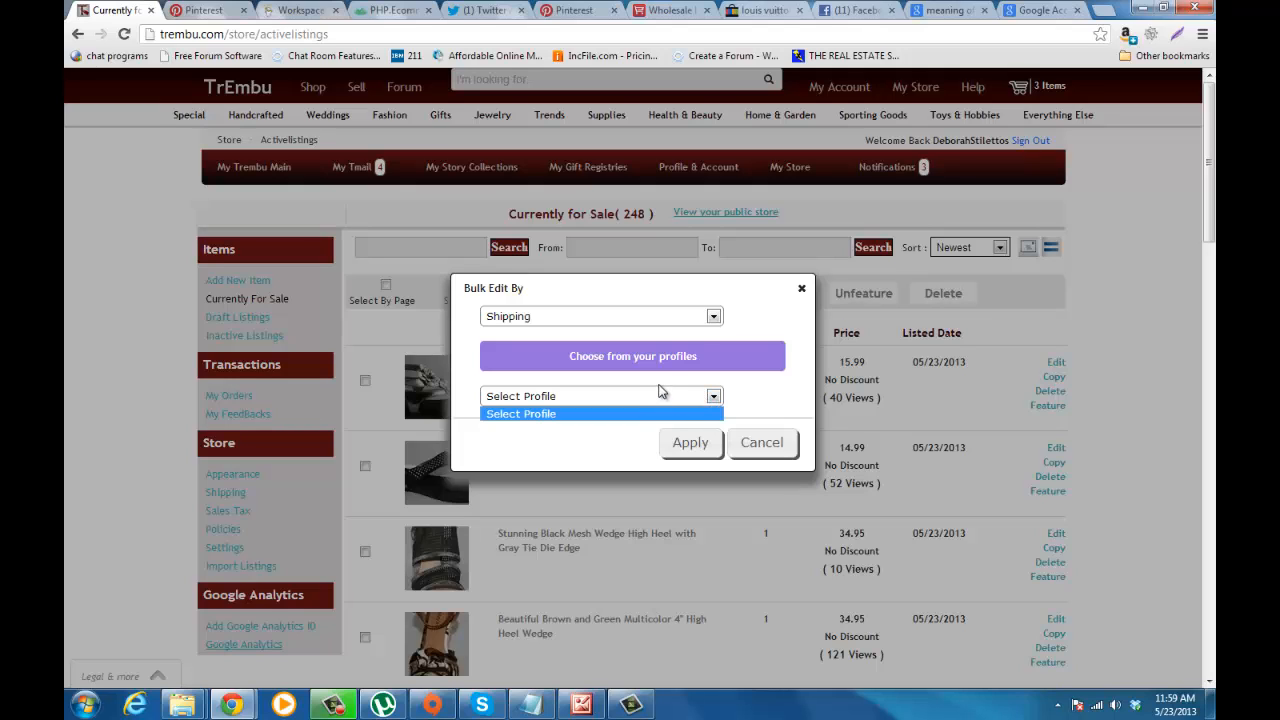
left_click(714, 317)
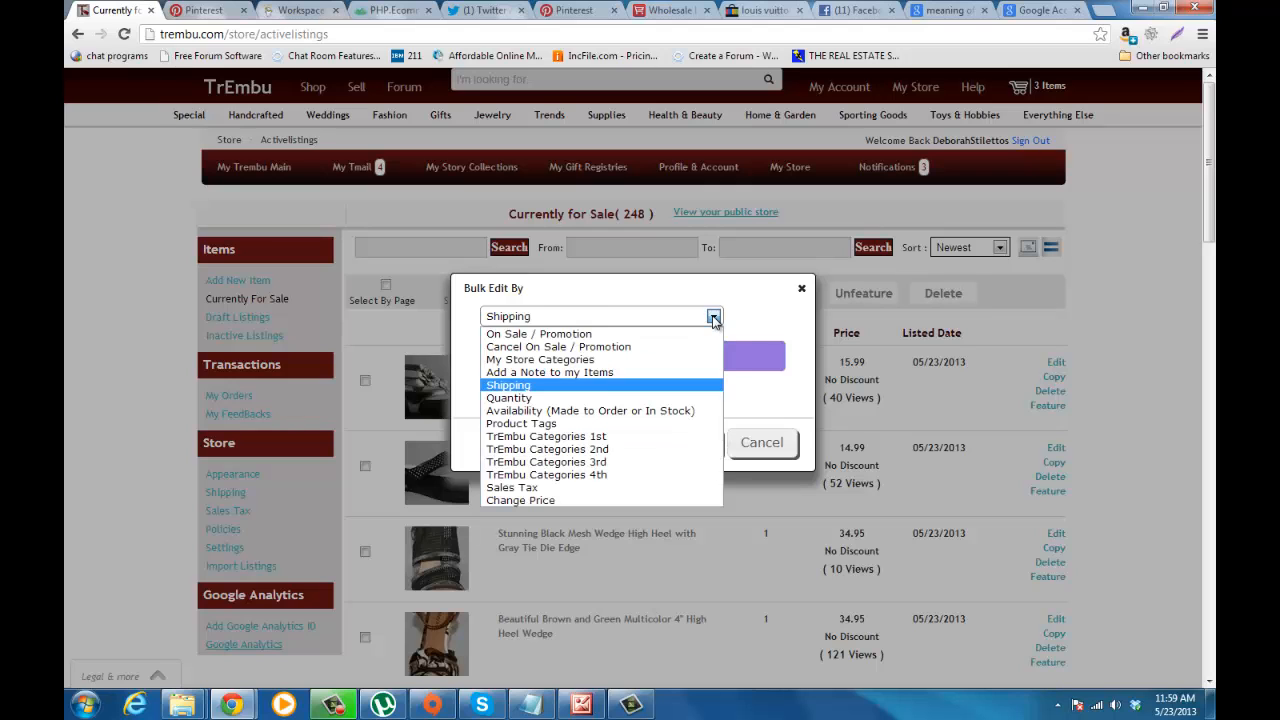
left_click(657, 401)
left_click(657, 396)
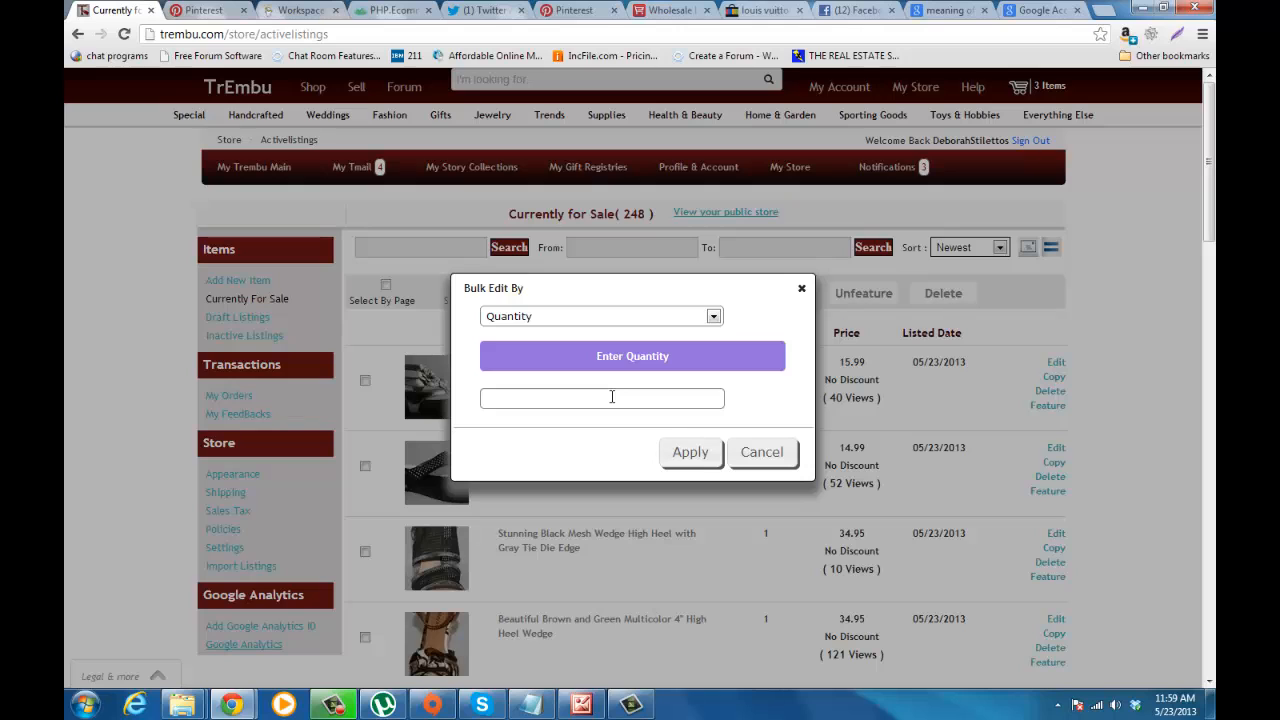
Step: View the Availability (Made to Order or In Stock) bulk edit, and switch to Product Tags with the tag field active
left_click(713, 317)
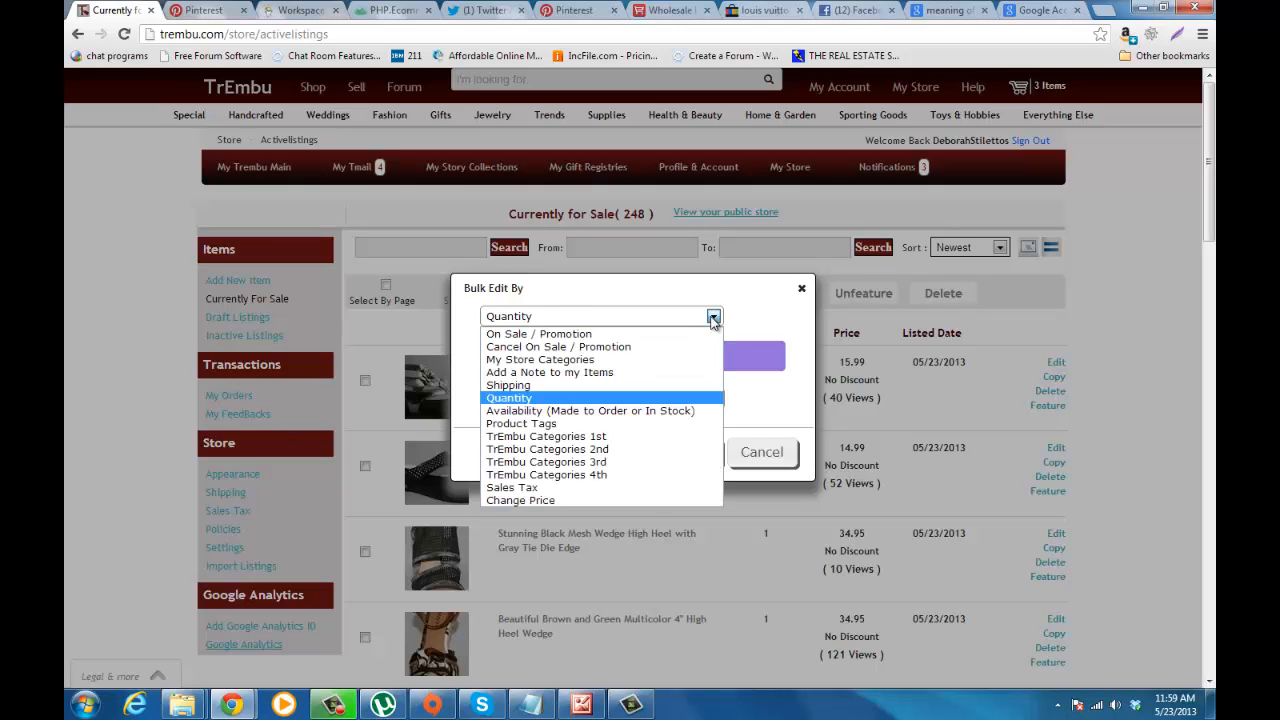
left_click(641, 410)
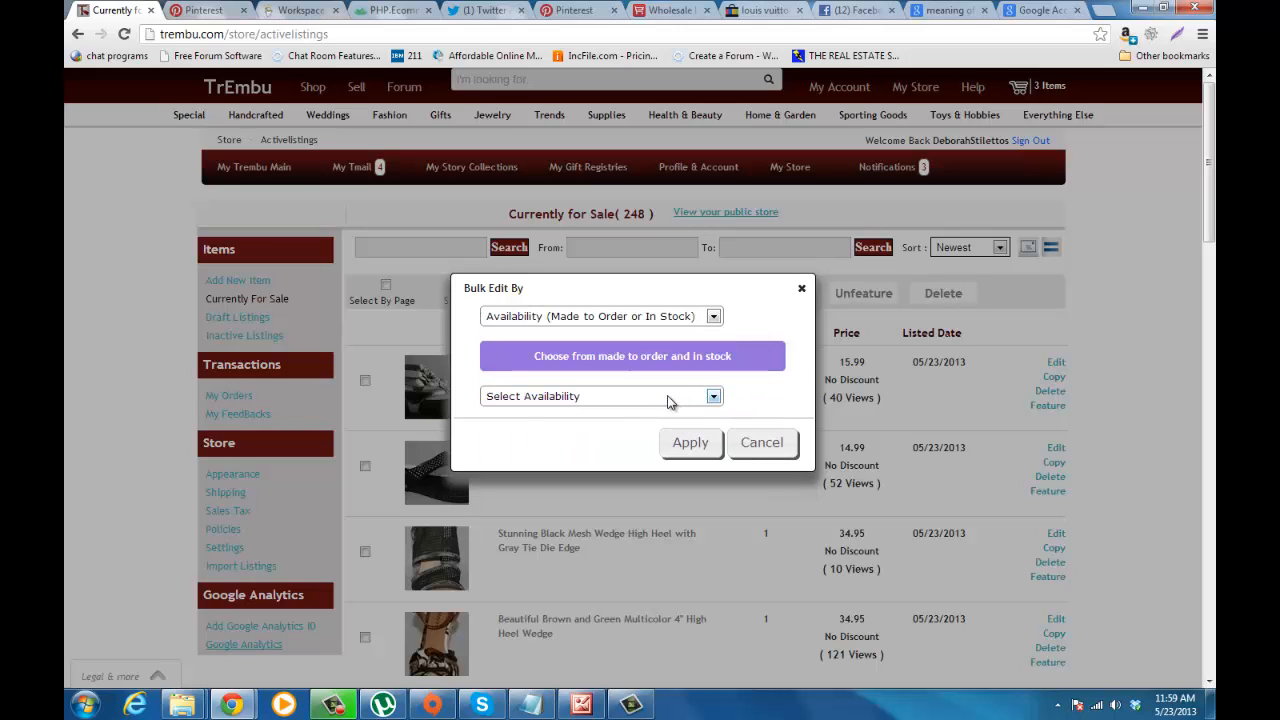
left_click(714, 397)
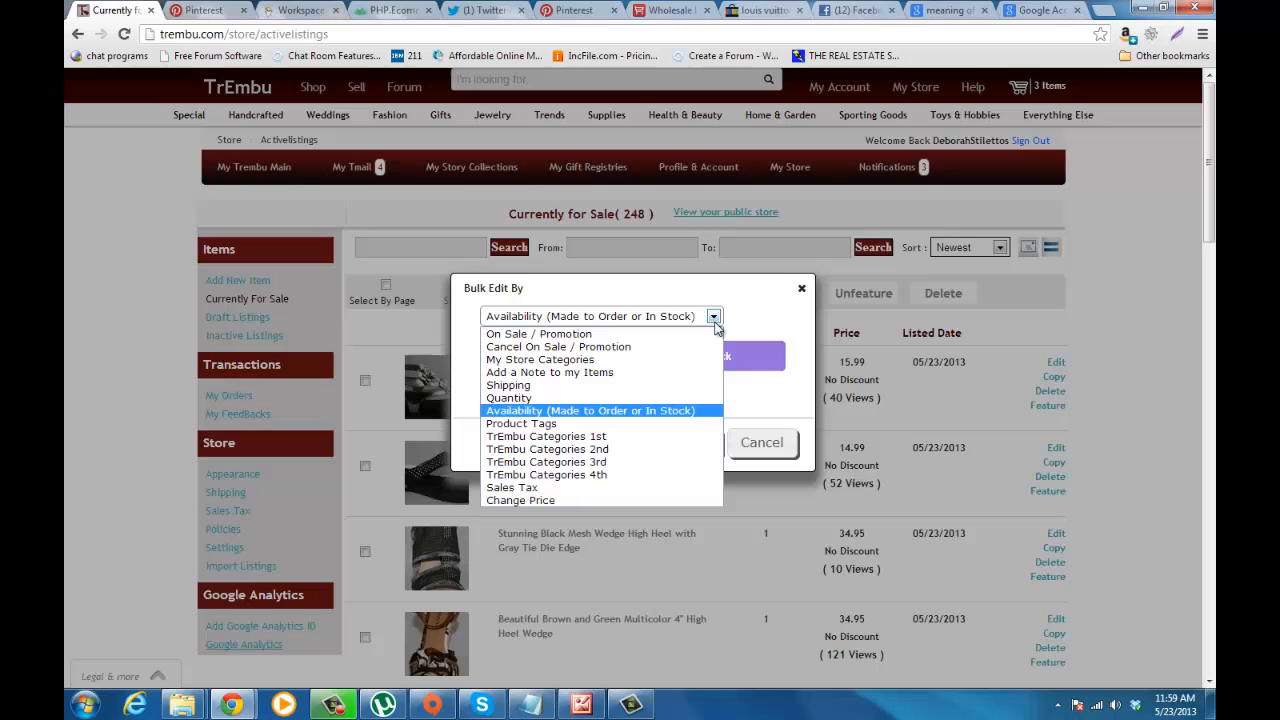
left_click(640, 423)
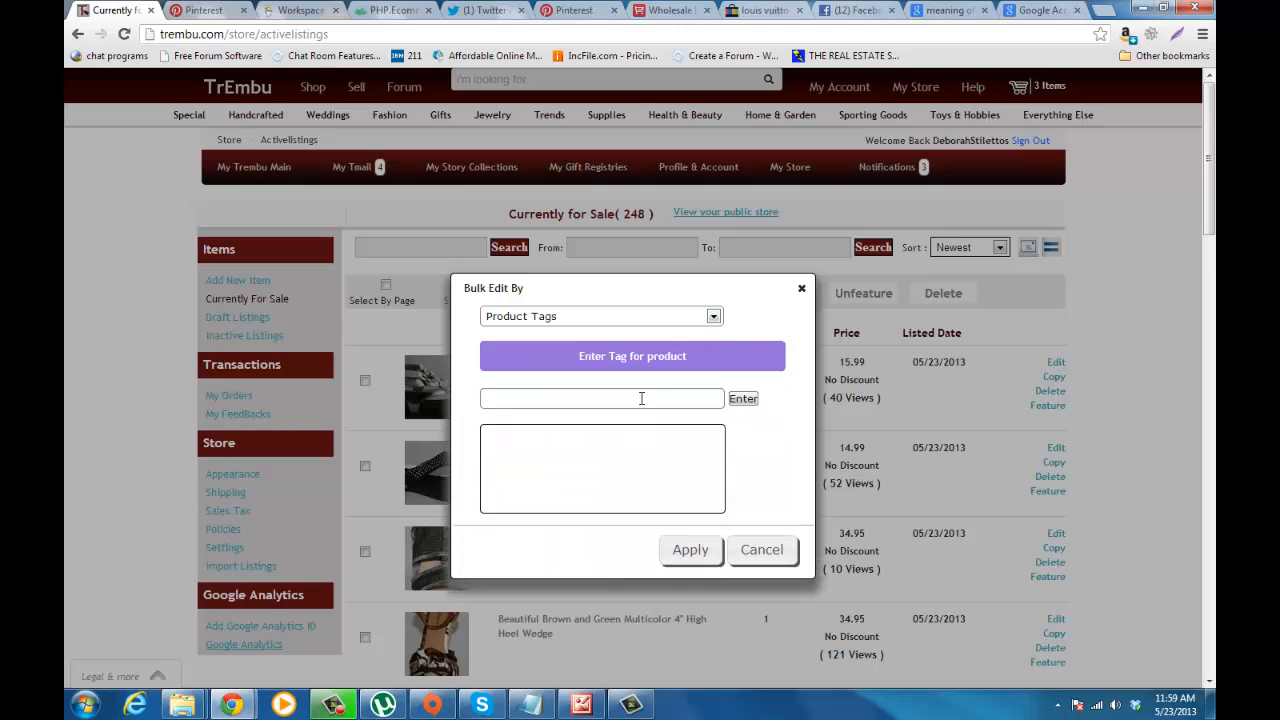
left_click(641, 398)
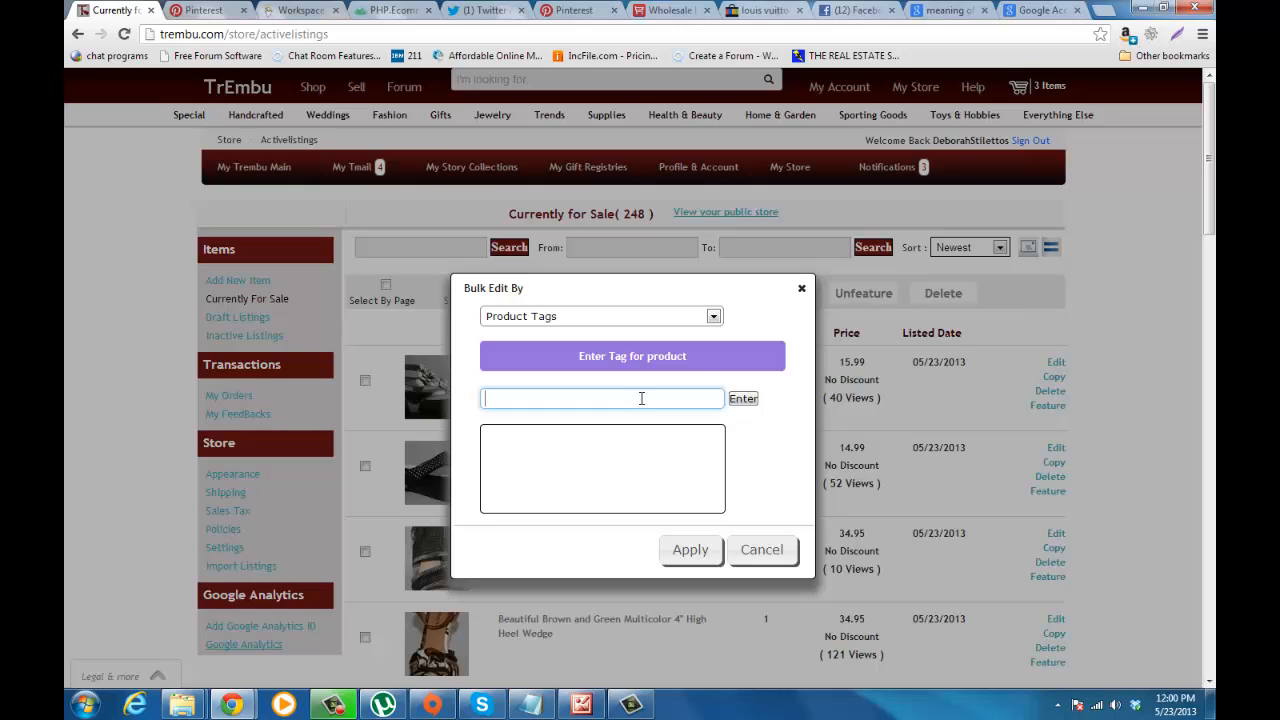
Step: Switch the bulk edit to TrEmbu Categories 1st, select Fashion, Women and Shoes, and view the shoe choices without picking one
left_click(713, 316)
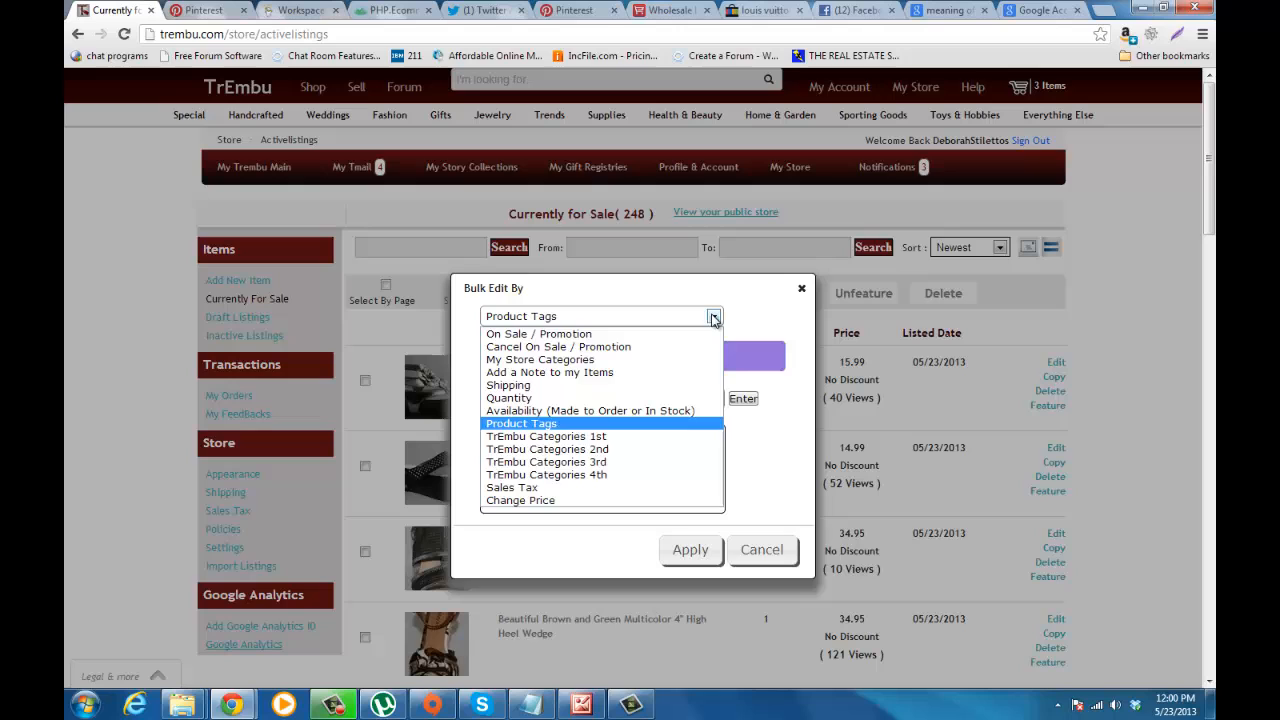
left_click(620, 437)
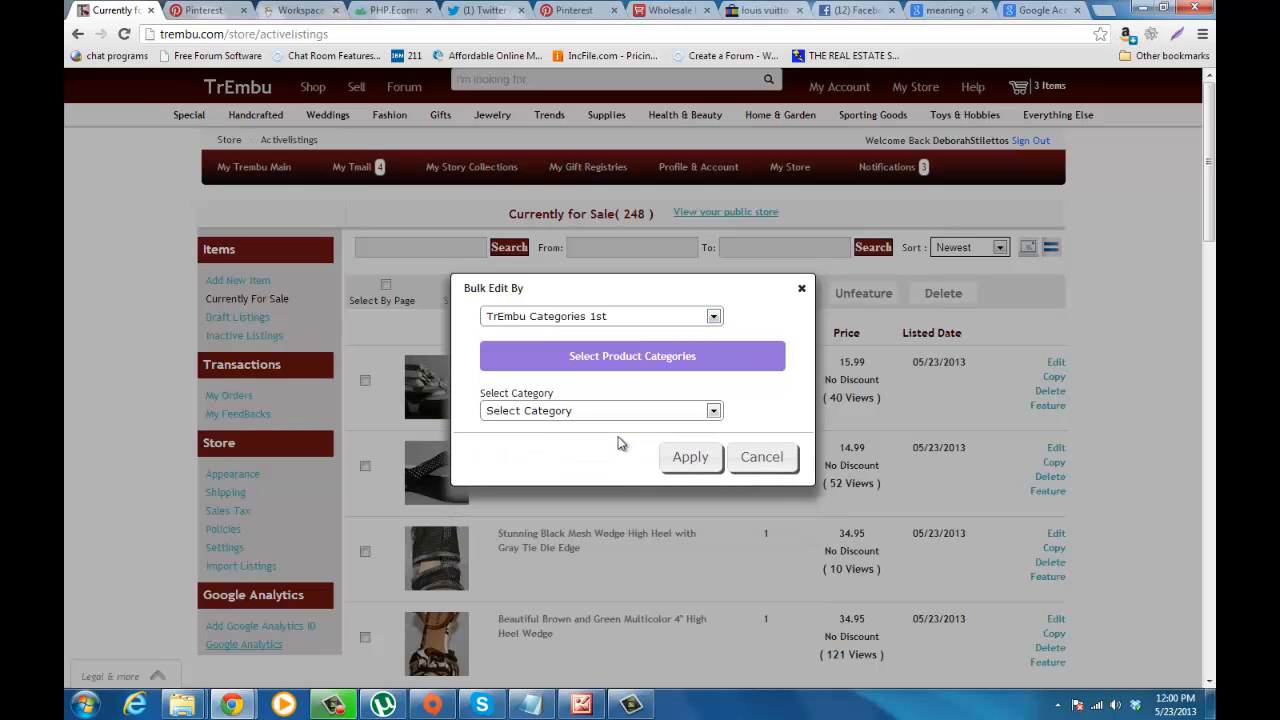
left_click(713, 411)
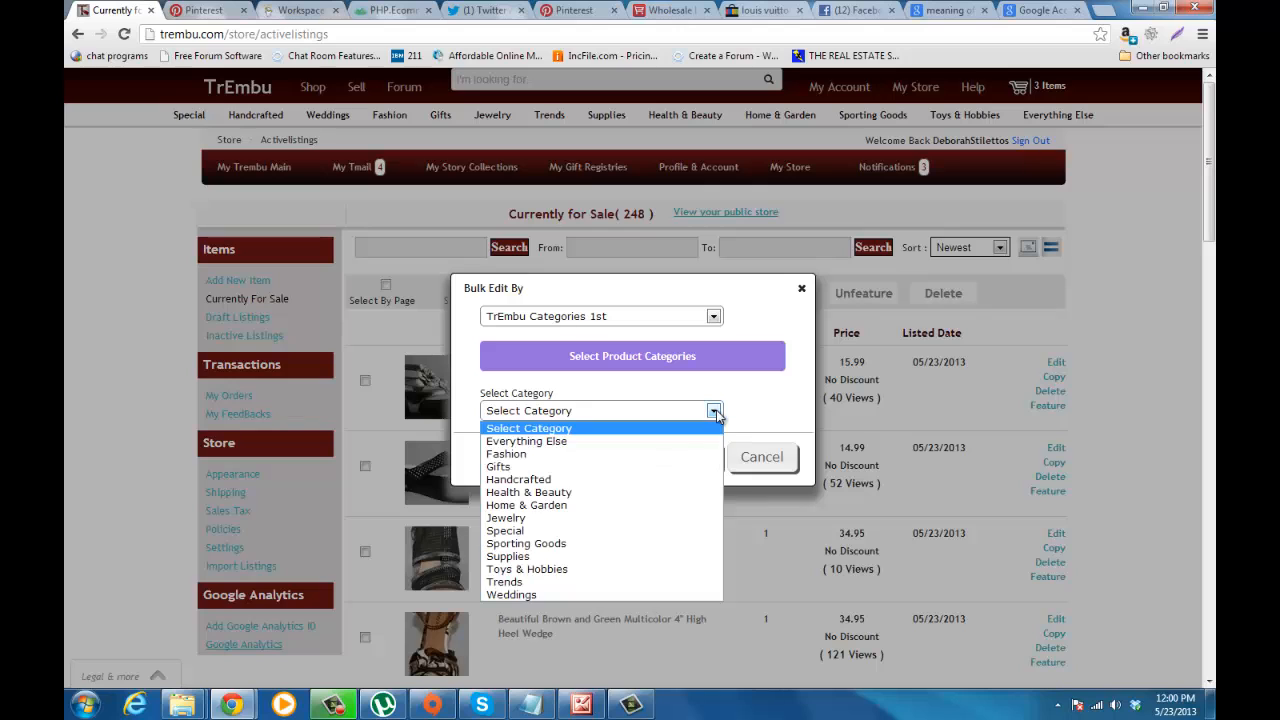
left_click(680, 455)
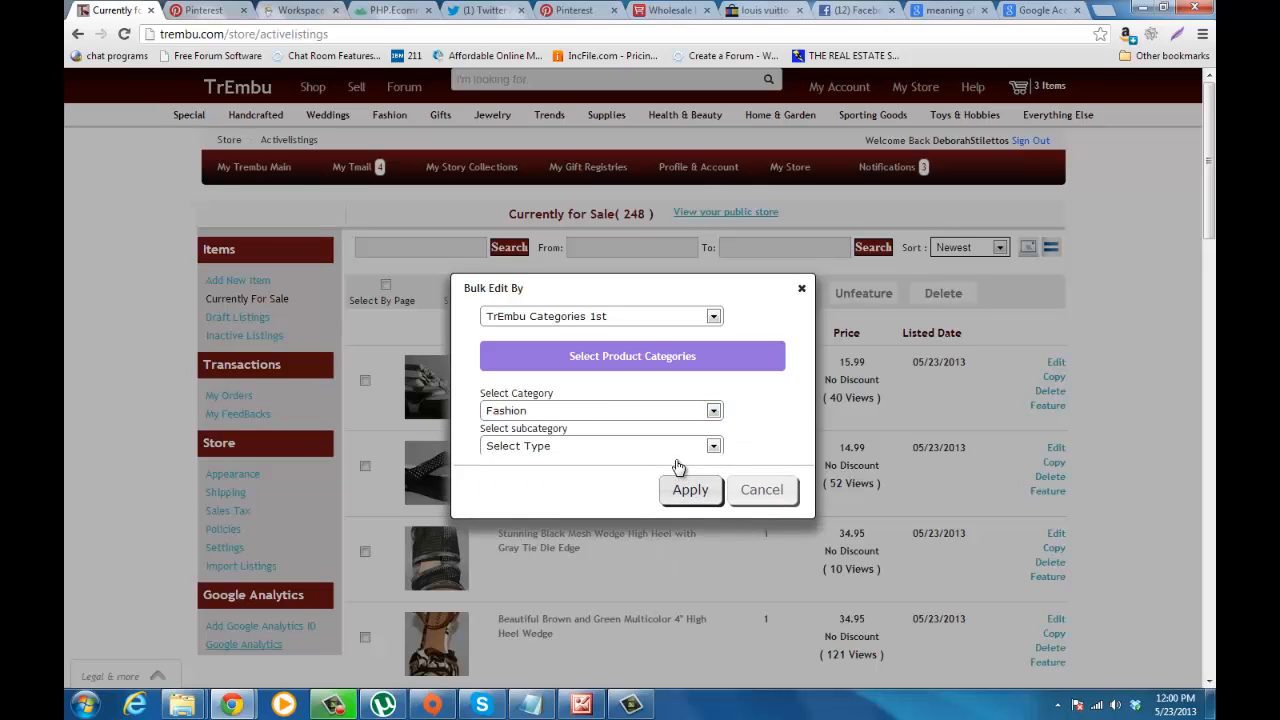
left_click(713, 446)
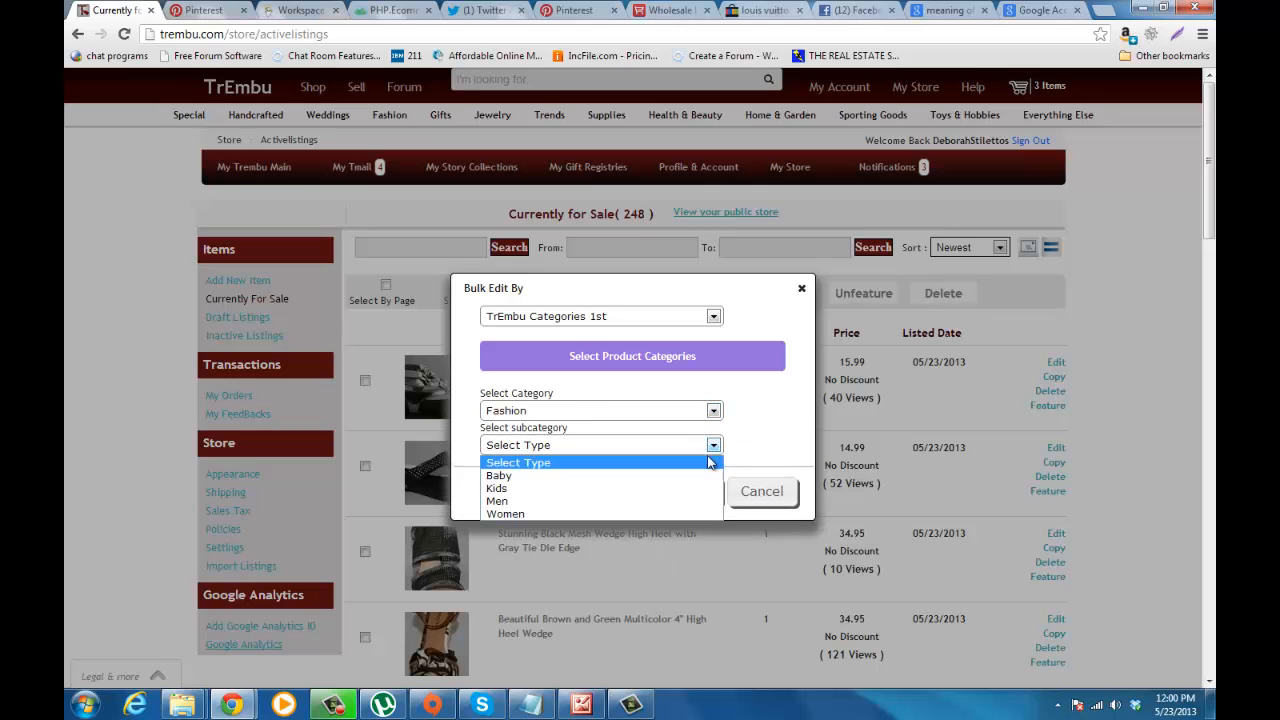
left_click(672, 513)
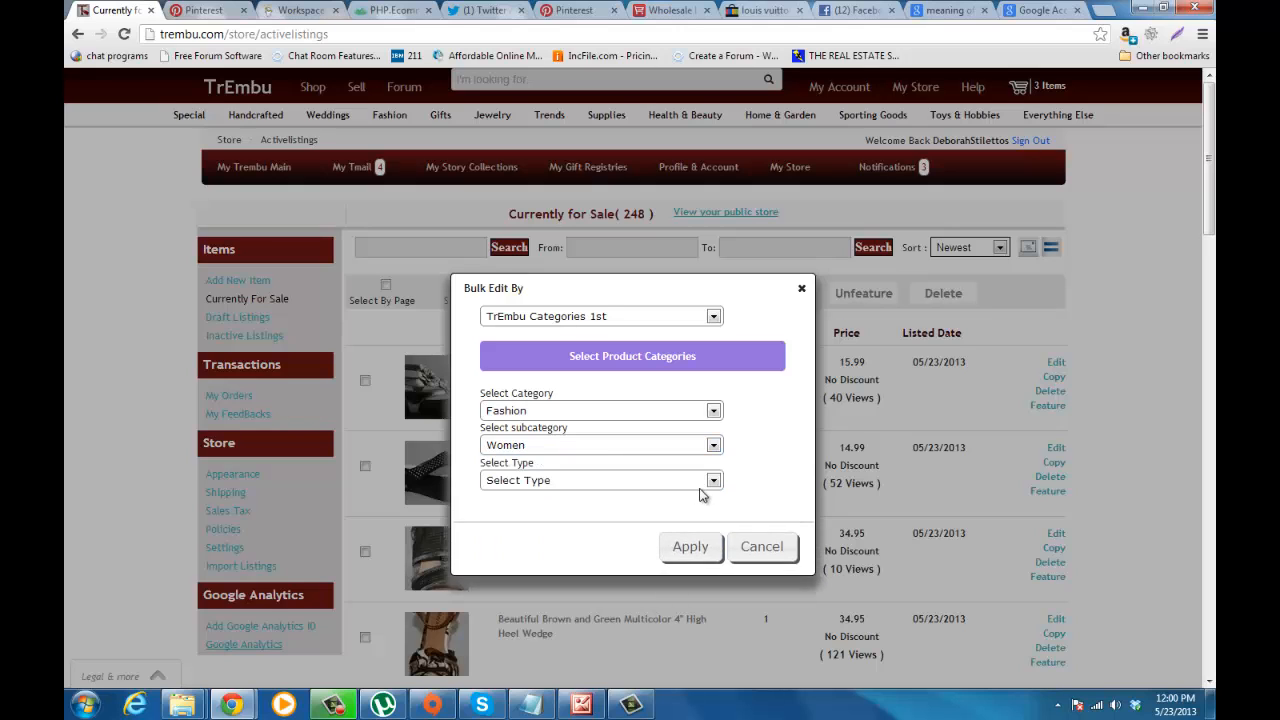
left_click(713, 481)
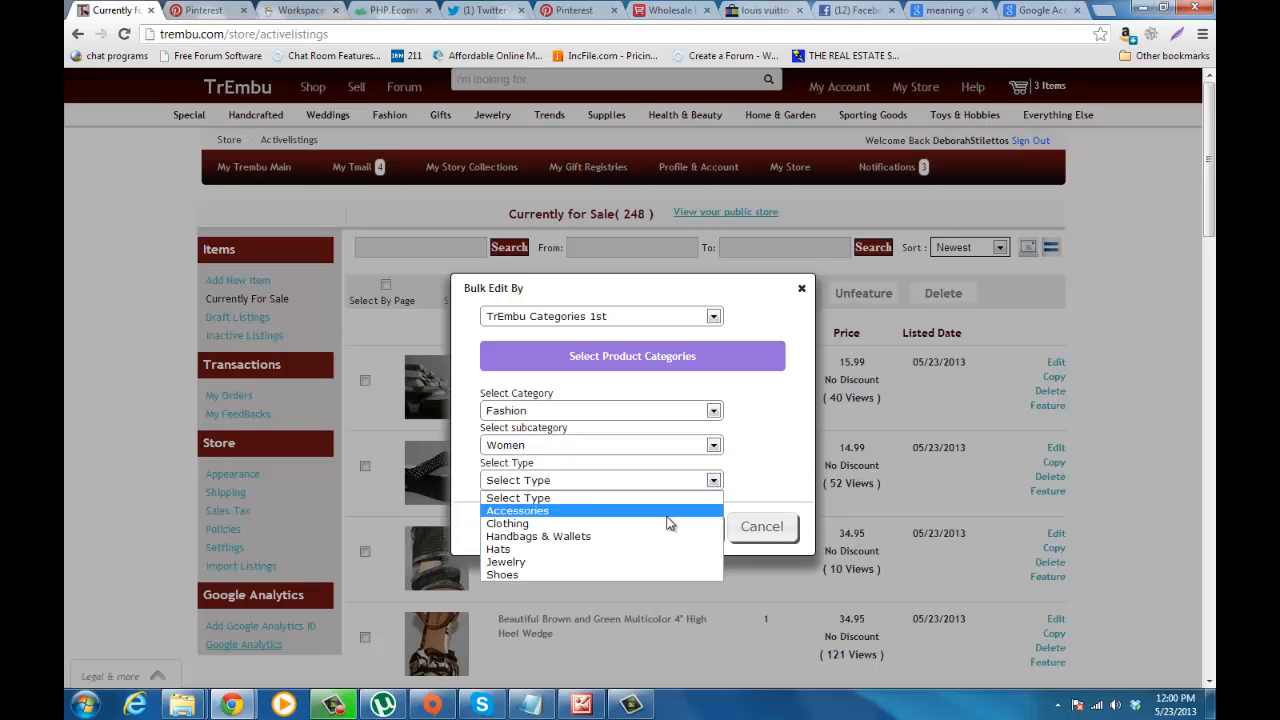
left_click(658, 575)
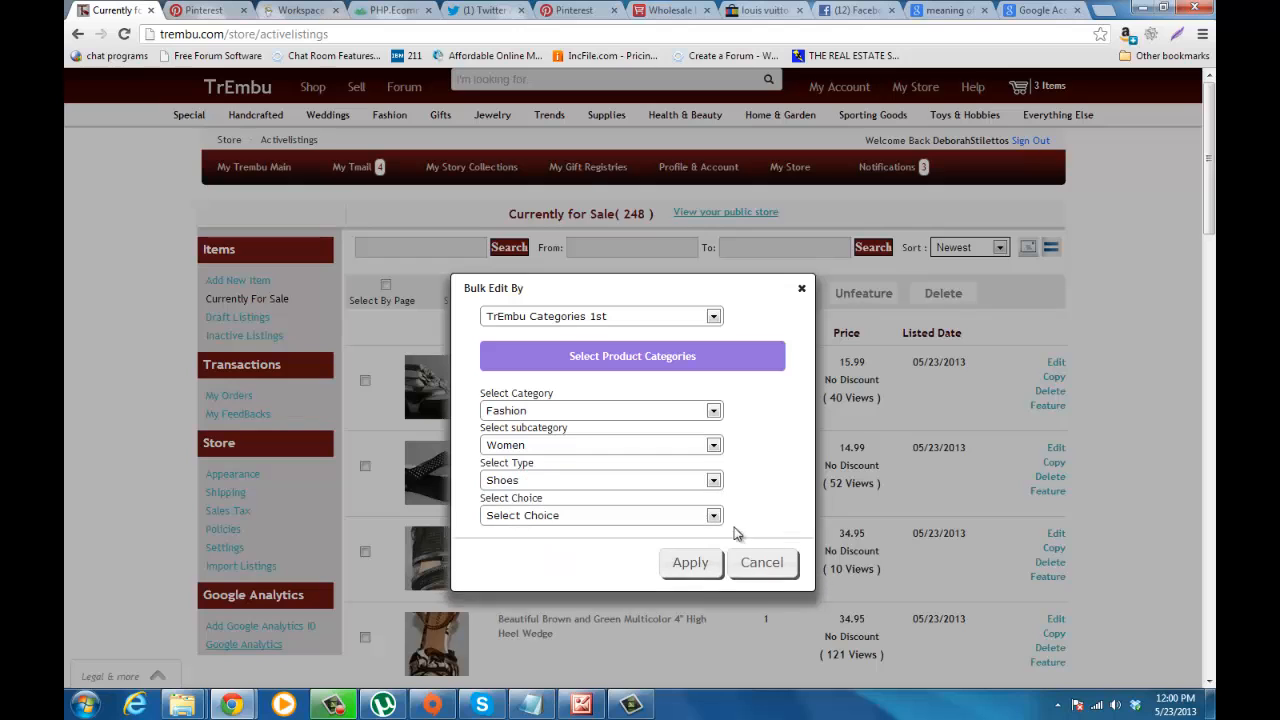
left_click(720, 518)
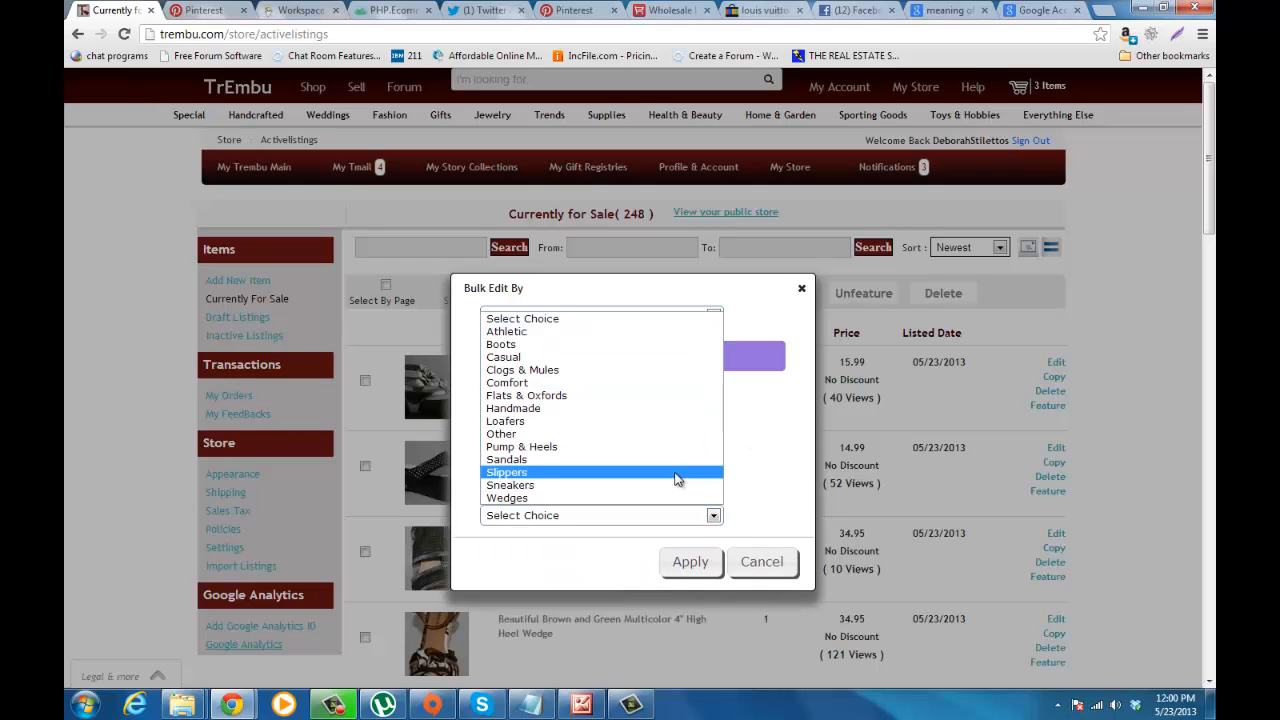
left_click(751, 484)
Step: Switch the bulk edit to Change Price and view its percentage and amount fields for increasing or decreasing prices
left_click(713, 316)
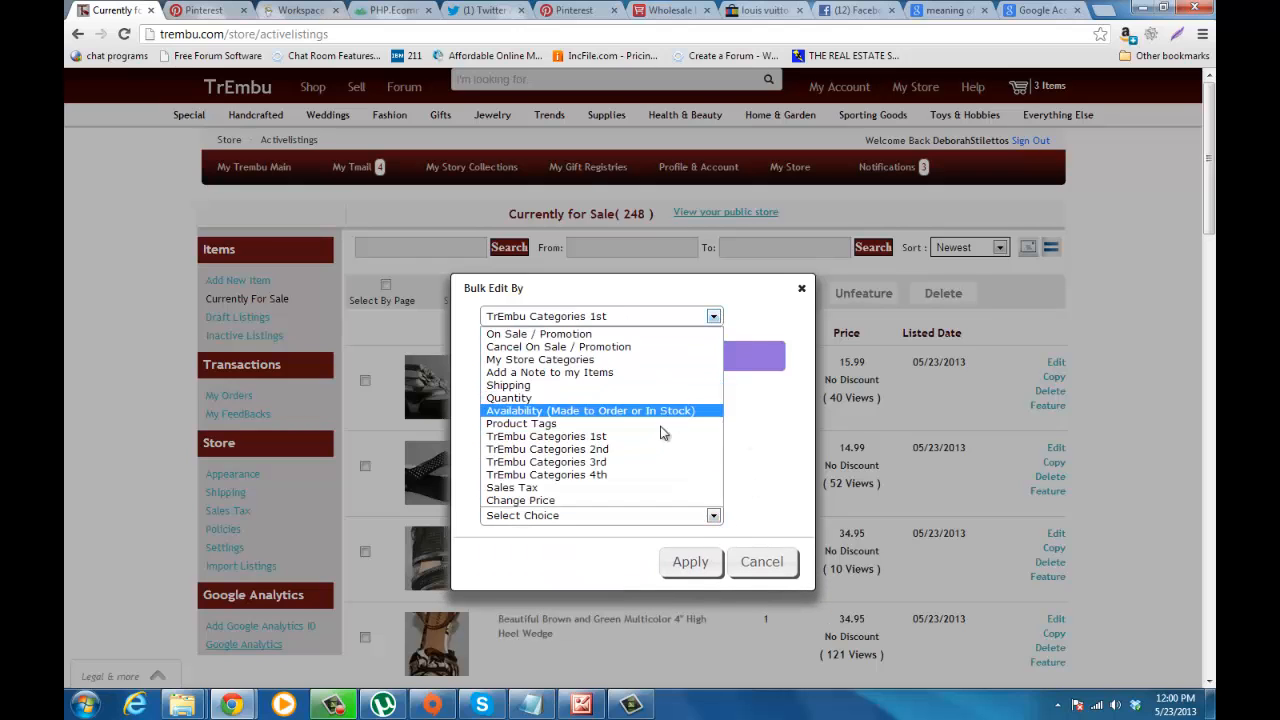
left_click(633, 501)
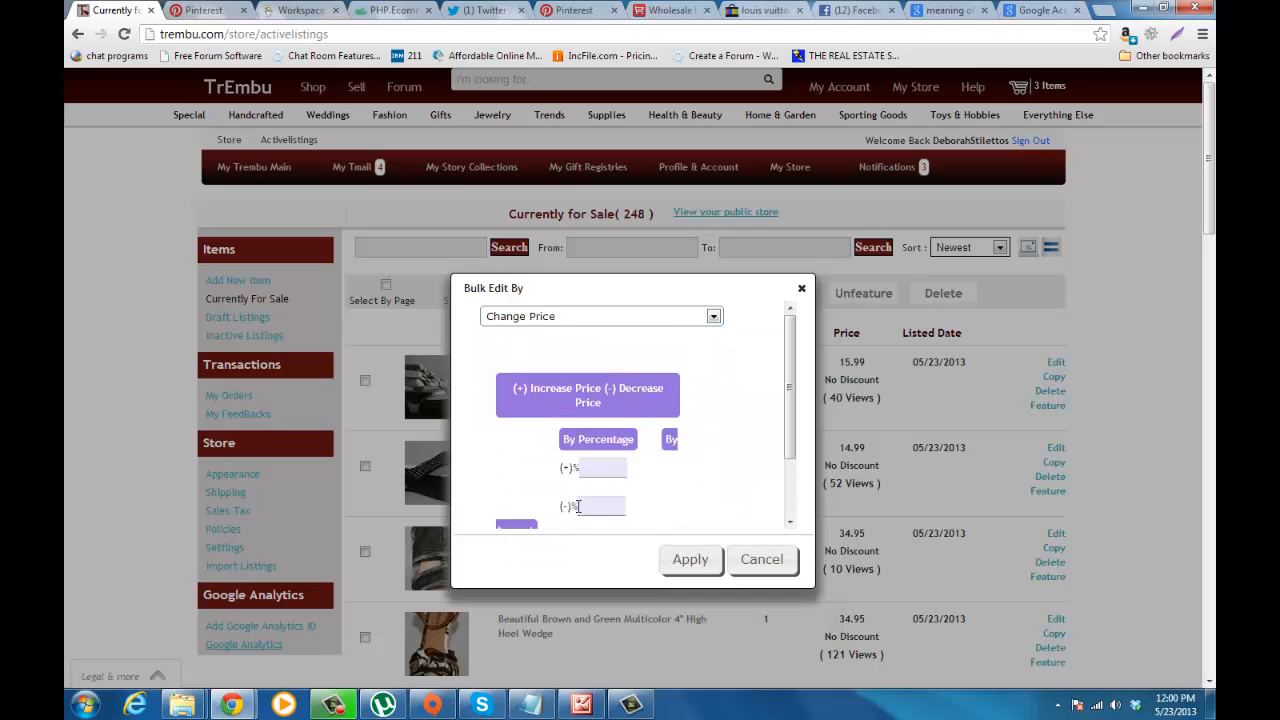
mouse_move(790, 426)
left_mouse_down()
mouse_move(793, 496)
mouse_move(802, 411)
left_mouse_up()
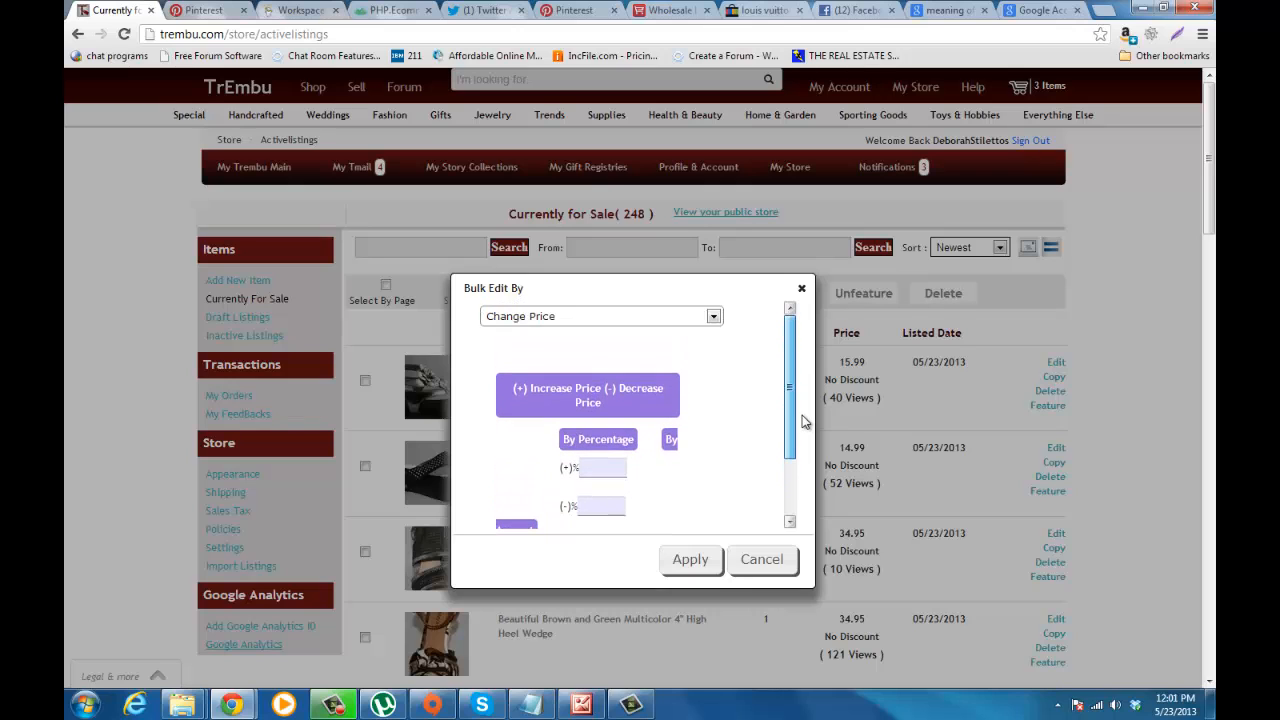
scroll(805, 430, "down", 1)
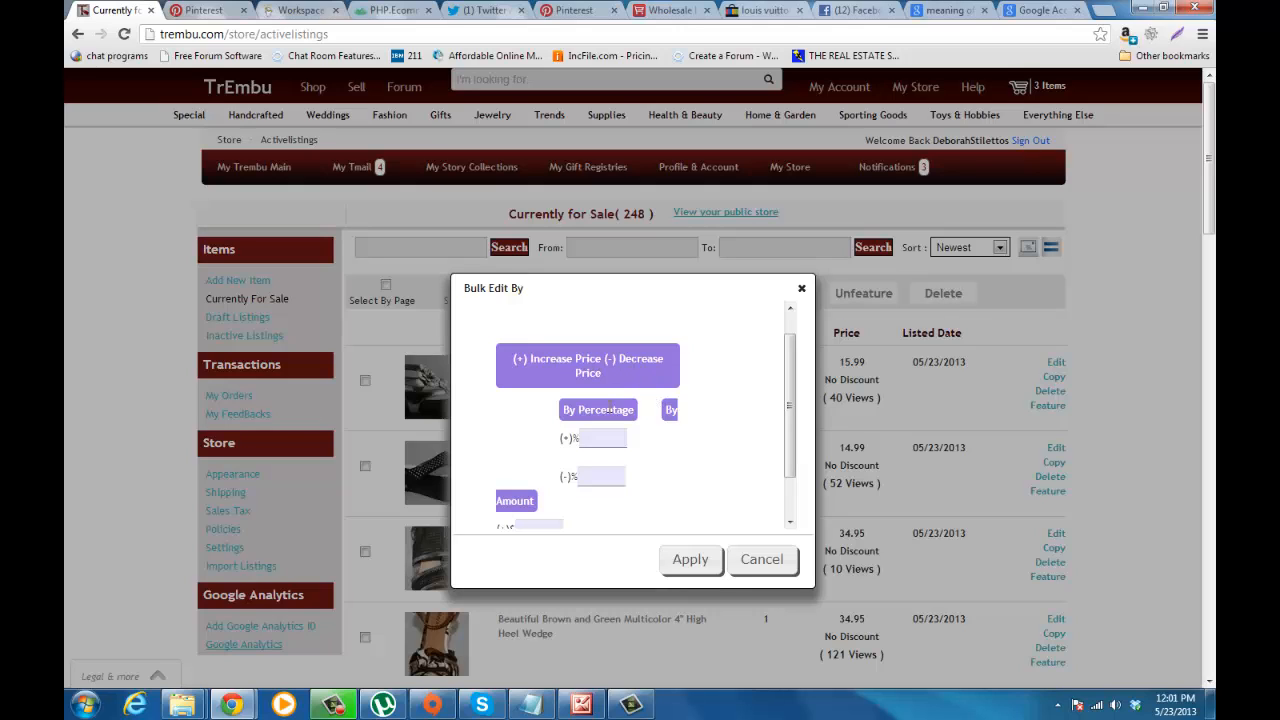
left_click_drag(784, 421, 788, 456)
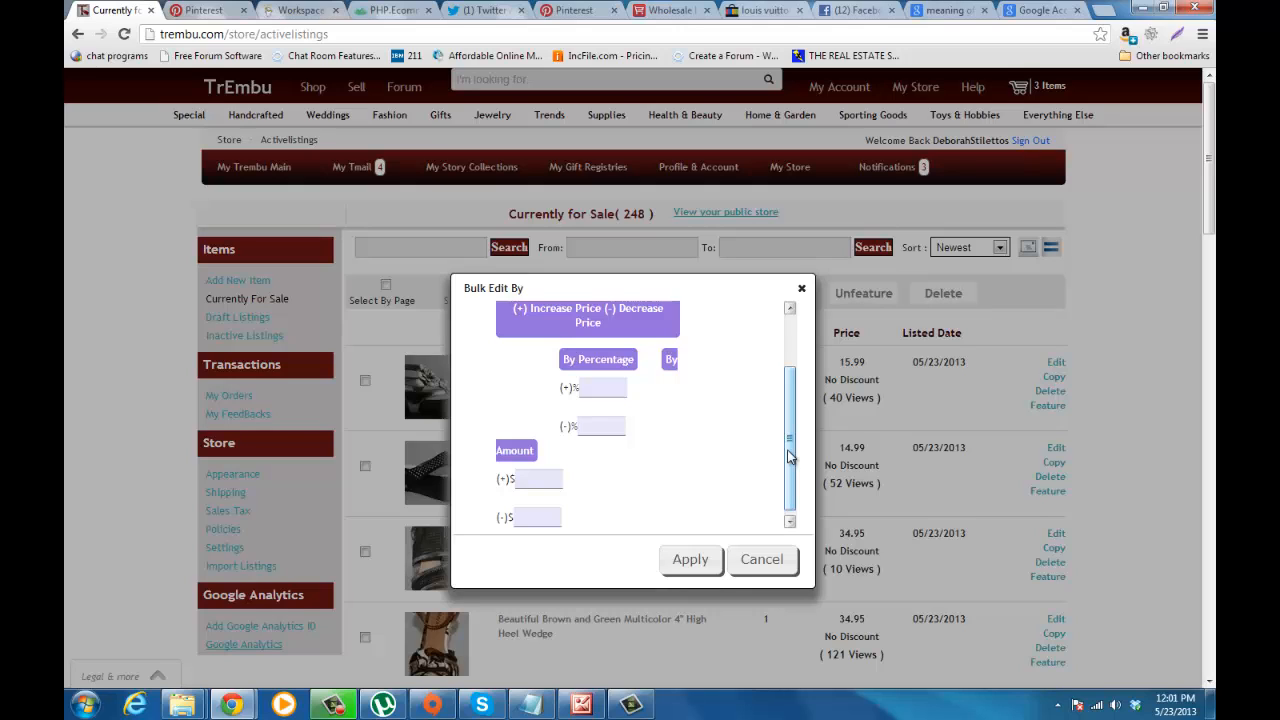
left_click_drag(790, 455, 790, 425)
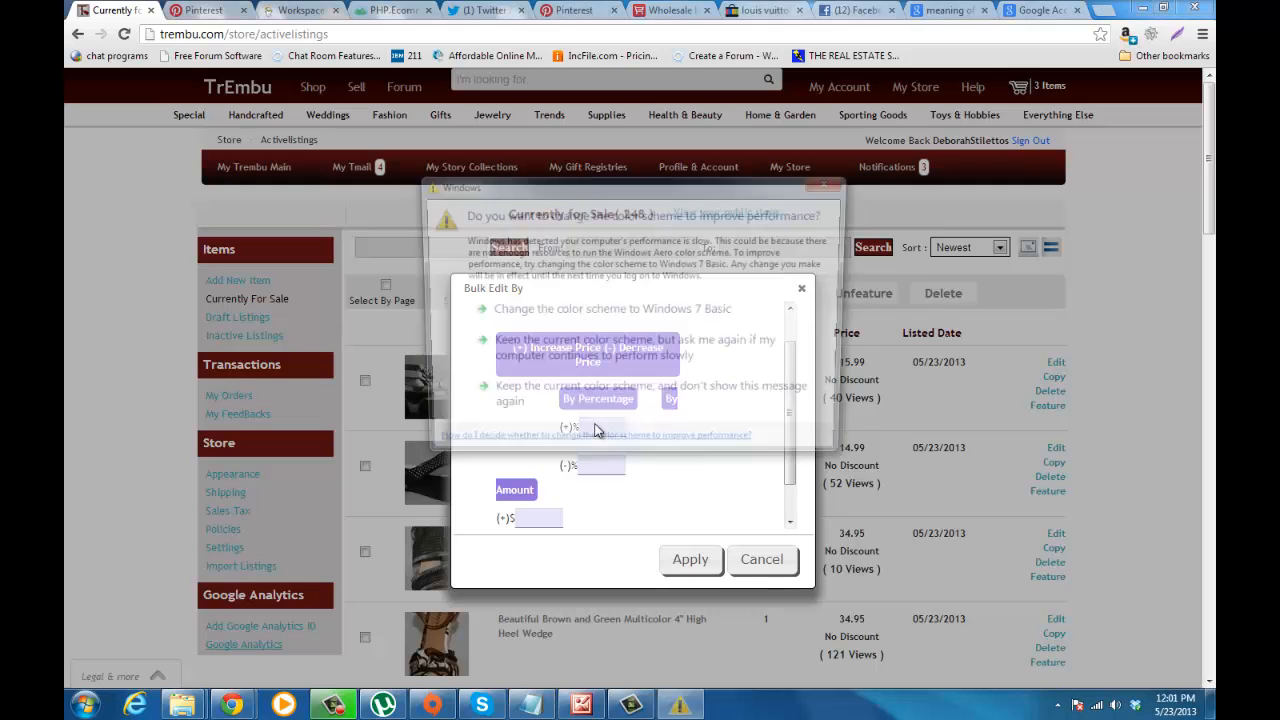
Step: Dismiss the Windows color scheme message, try 10 as the percentage price increase, and clear it again
left_click(832, 181)
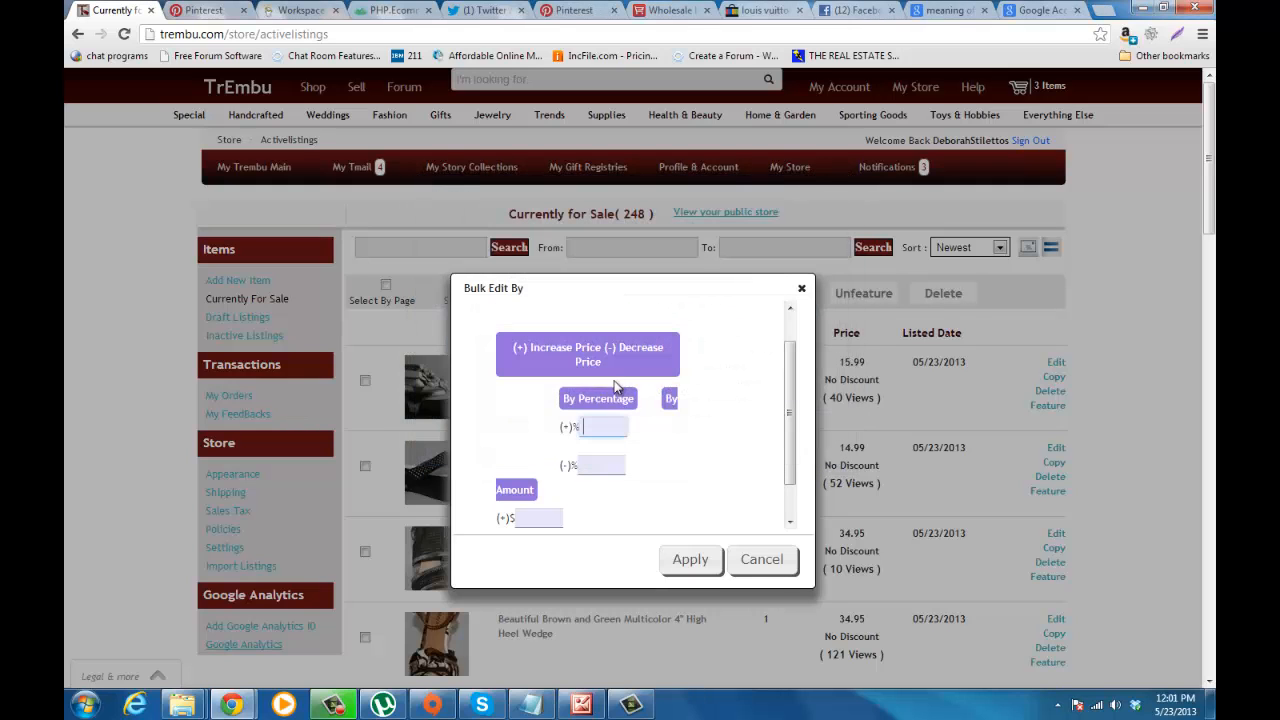
type("10")
left_click_drag(614, 428, 567, 425)
key("BackSpace")
Step: Try 10 as the dollar amount price increase, clear it, and close the bulk edit without applying anything
left_click_drag(792, 396, 796, 455)
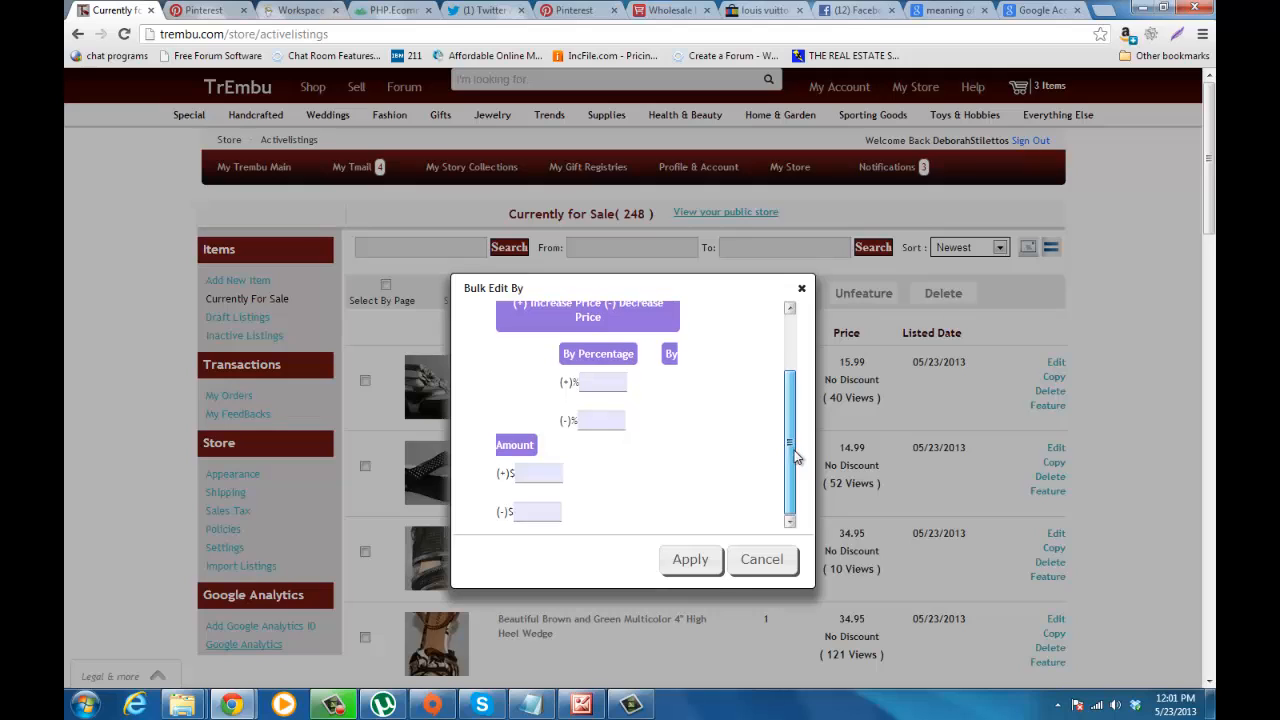
left_click(539, 474)
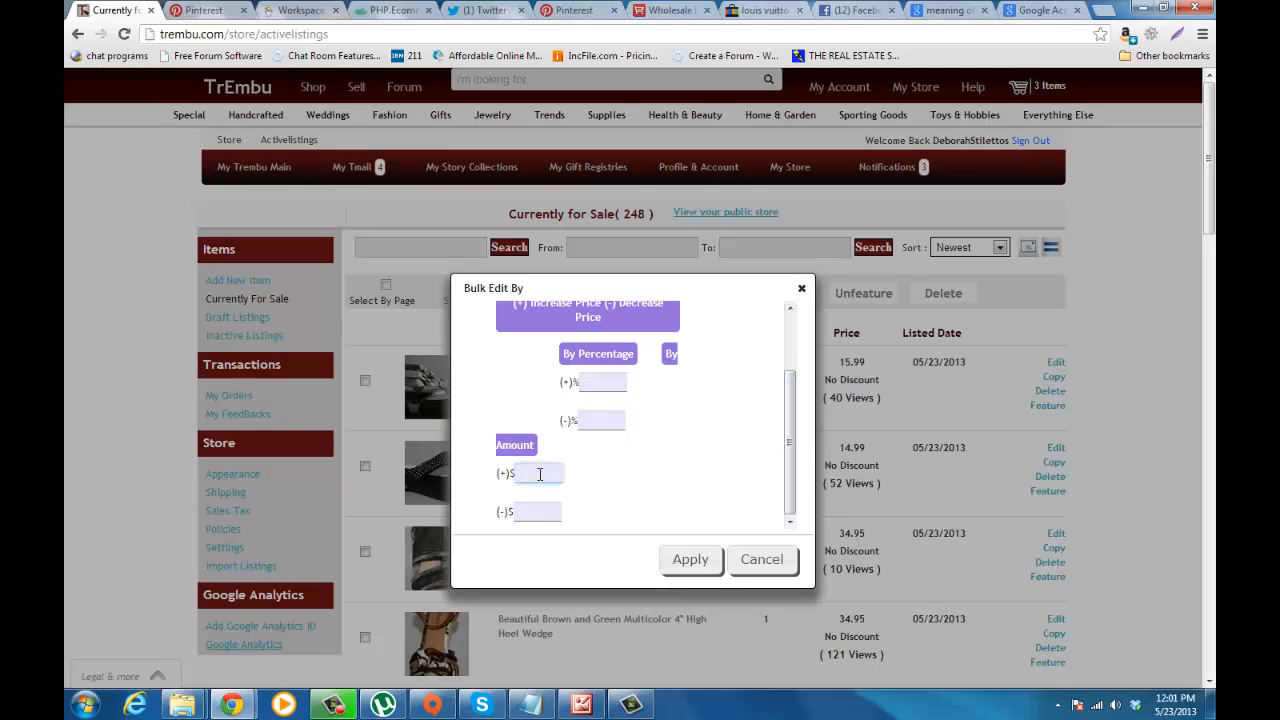
type("10")
left_click_drag(534, 474, 506, 475)
key("BackSpace")
left_click(530, 510)
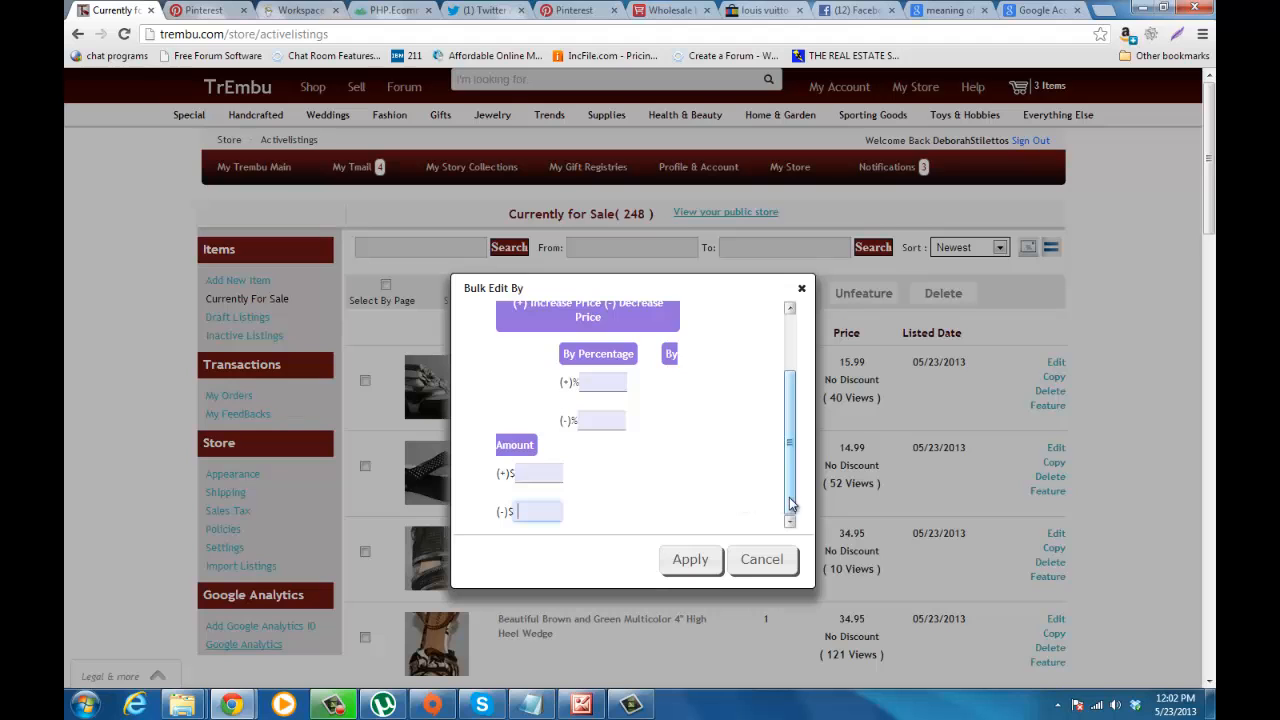
left_click_drag(792, 502, 796, 370)
left_click(801, 289)
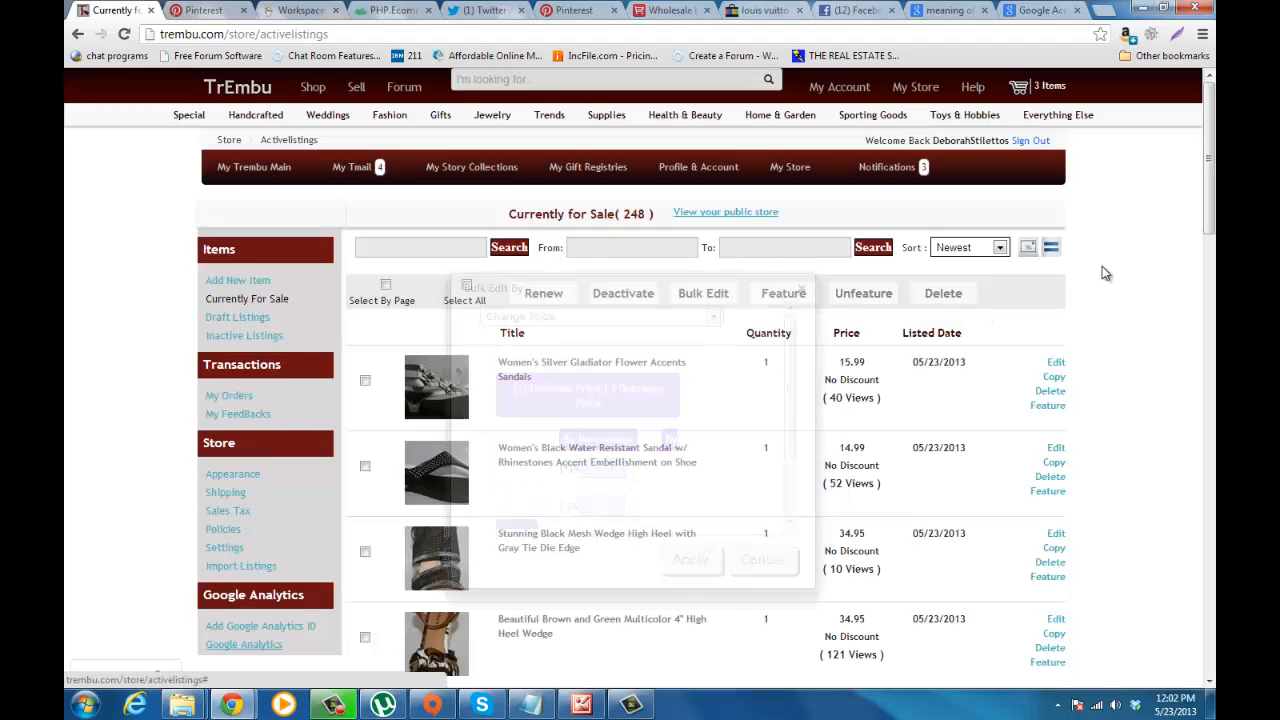
Step: Start a copy of the Women's Silver Gladiator Flower Accents Sandals listing from the items currently for sale
scroll(1163, 258, "down", 1)
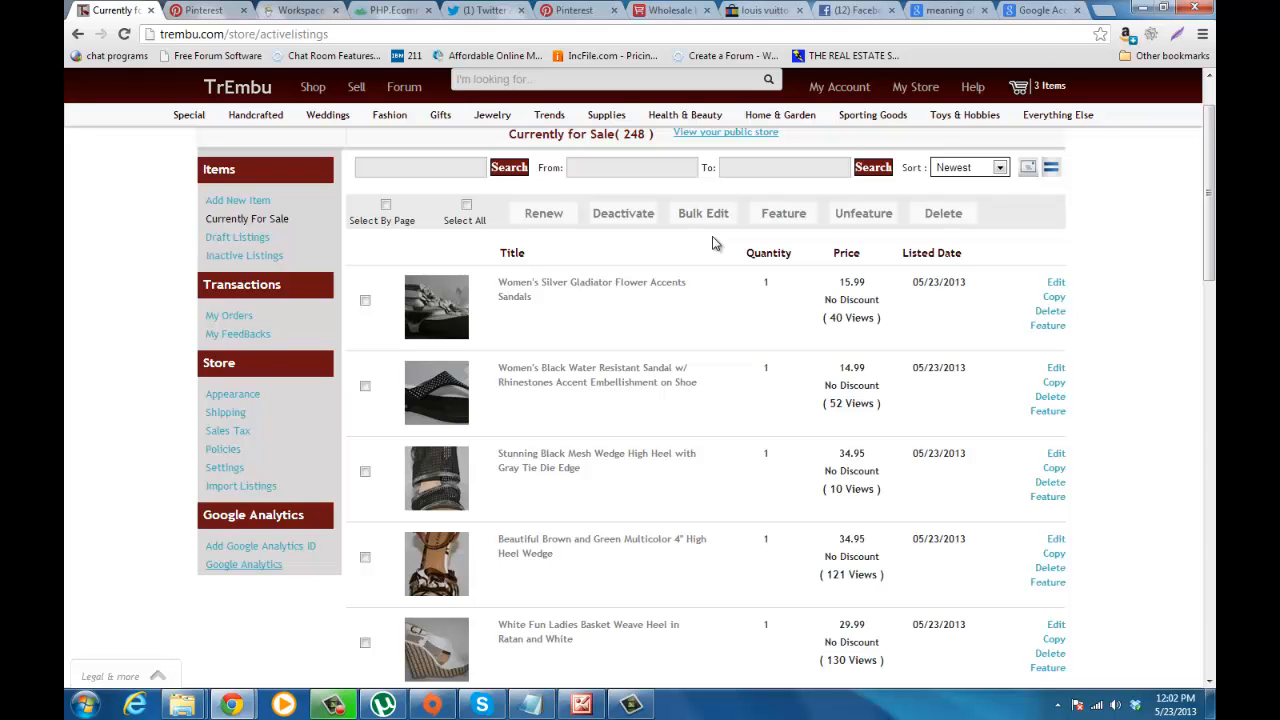
mouse_move(1209, 179)
left_mouse_down()
mouse_move(1209, 233)
mouse_move(1212, 158)
left_mouse_up()
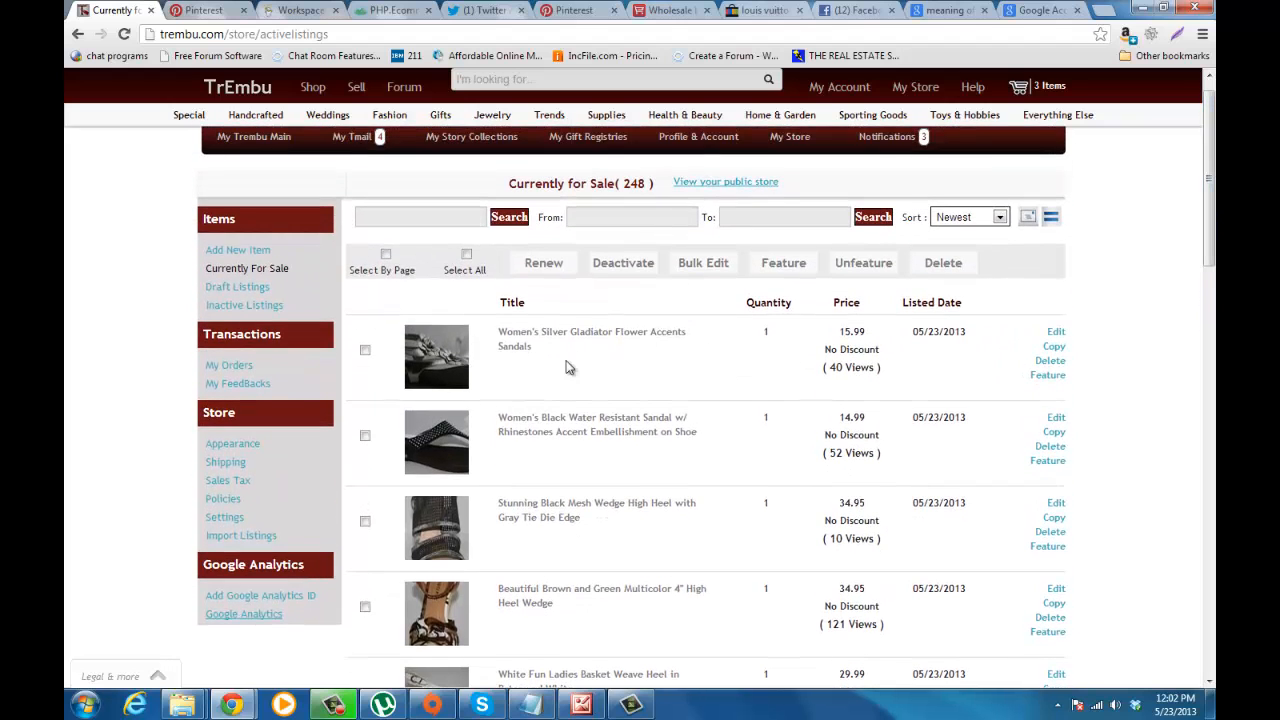
left_click(1053, 348)
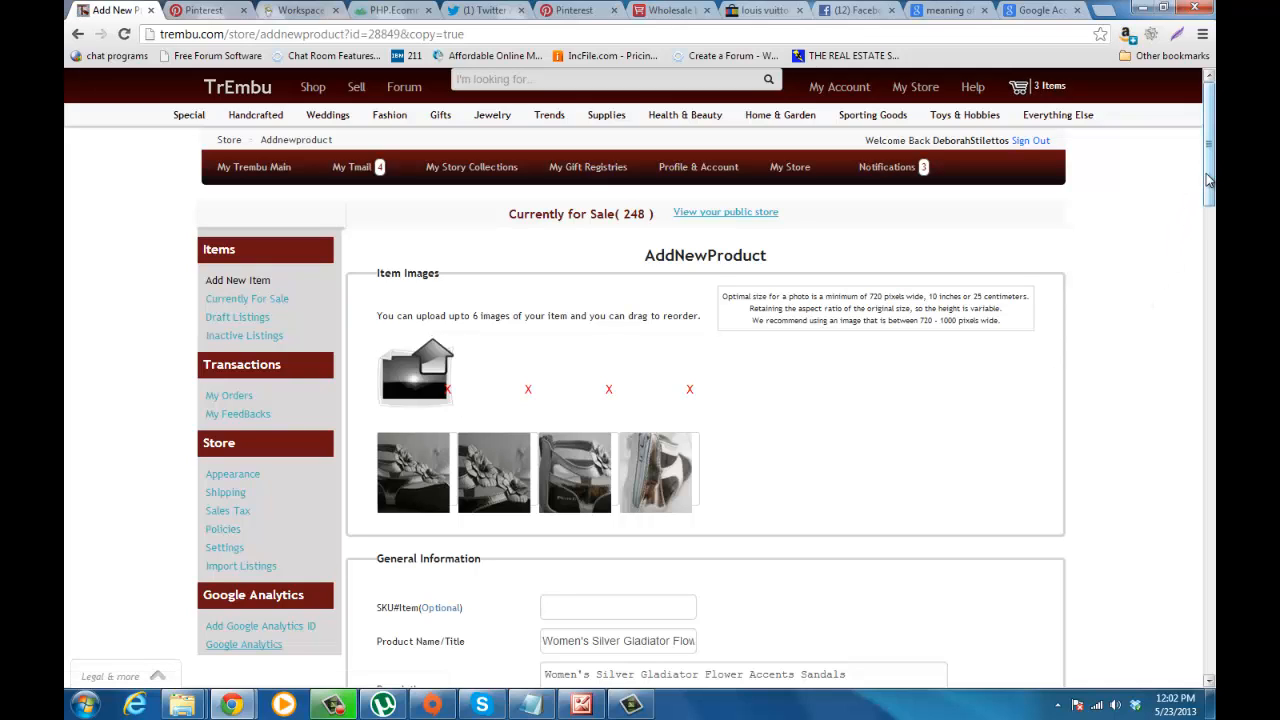
Step: Examine the copied listing's images, title, description, materials, size, flaws and notes fields
left_click_drag(1208, 179, 1208, 206)
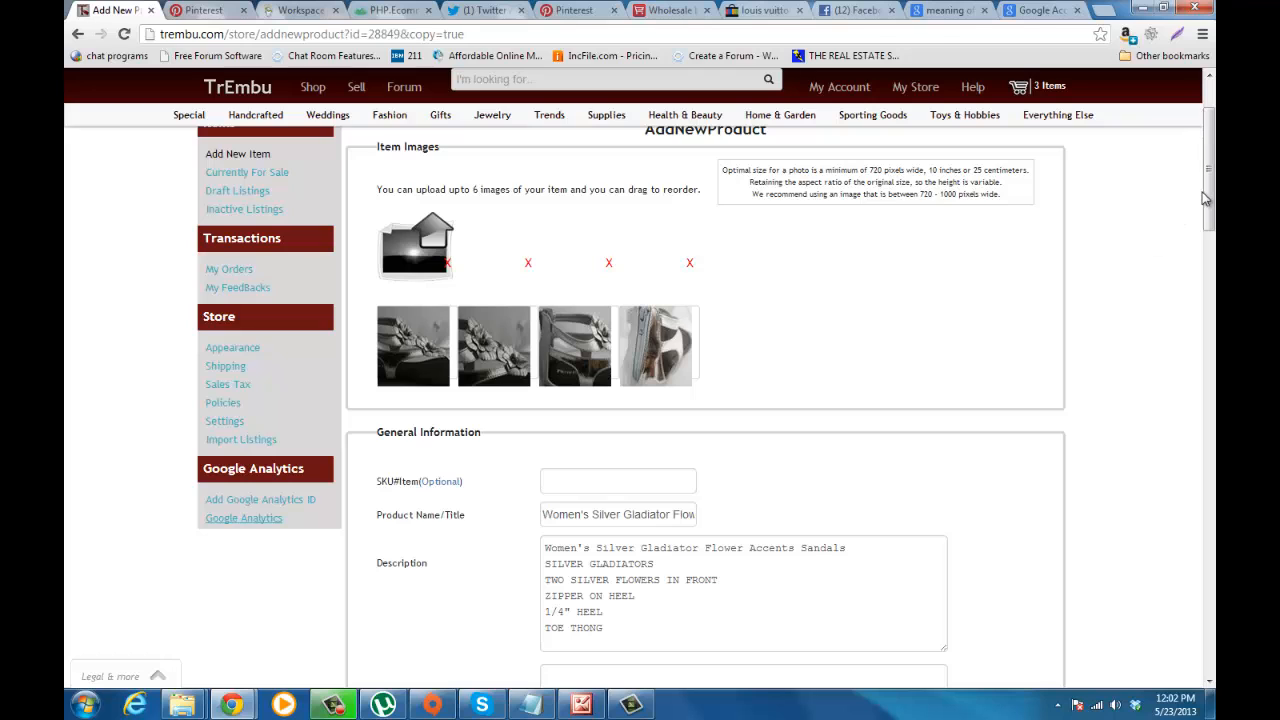
left_click_drag(1210, 199, 1210, 244)
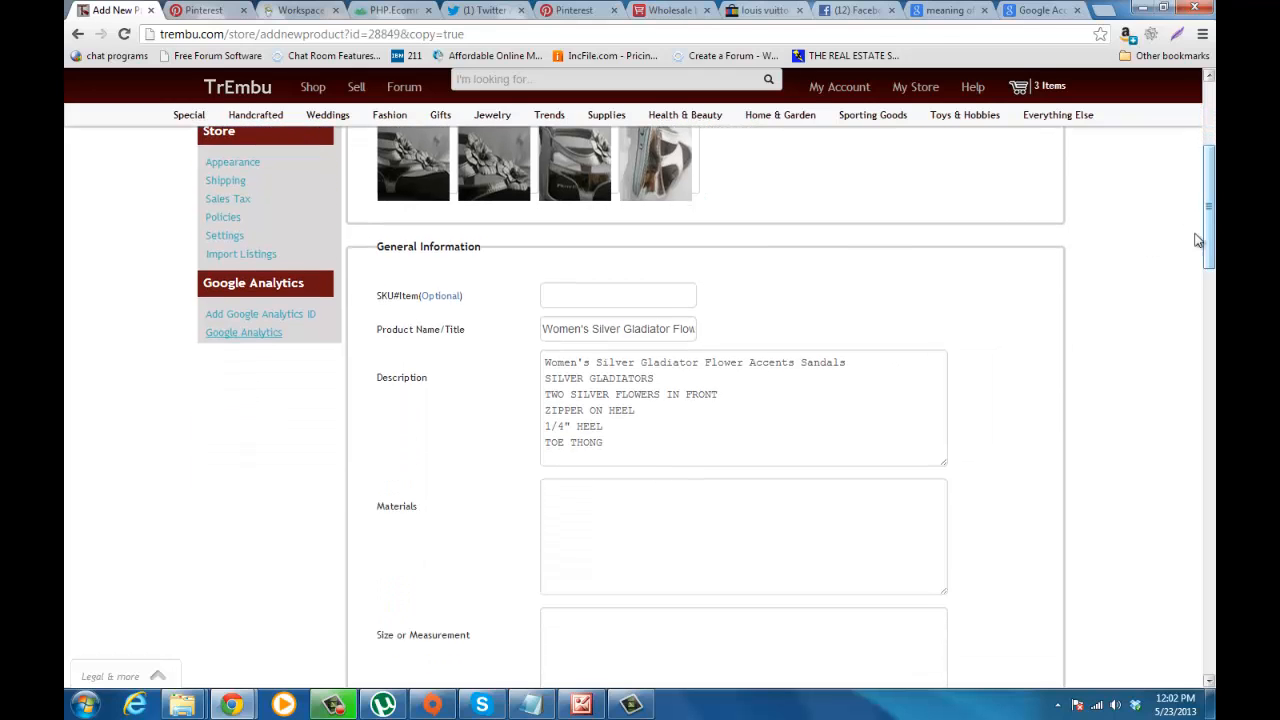
left_click_drag(641, 329, 534, 380)
left_click(560, 489)
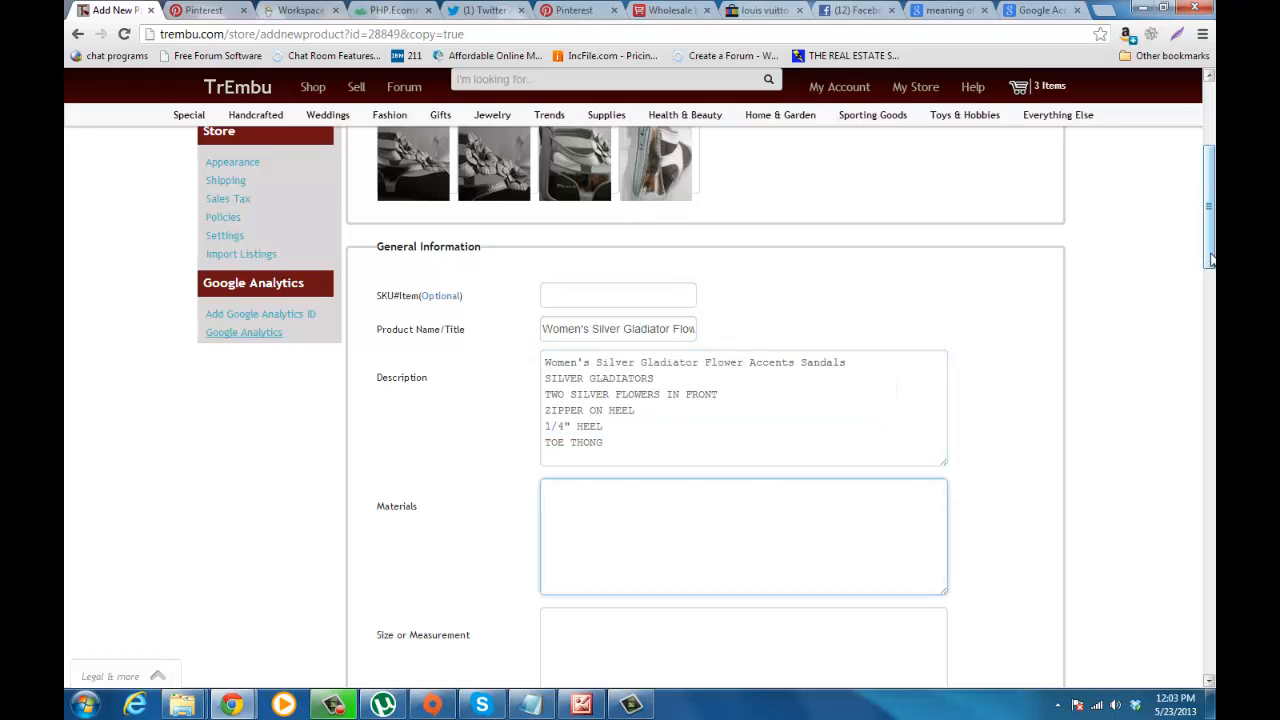
scroll(1000, 330, "down", 4)
left_click(631, 391)
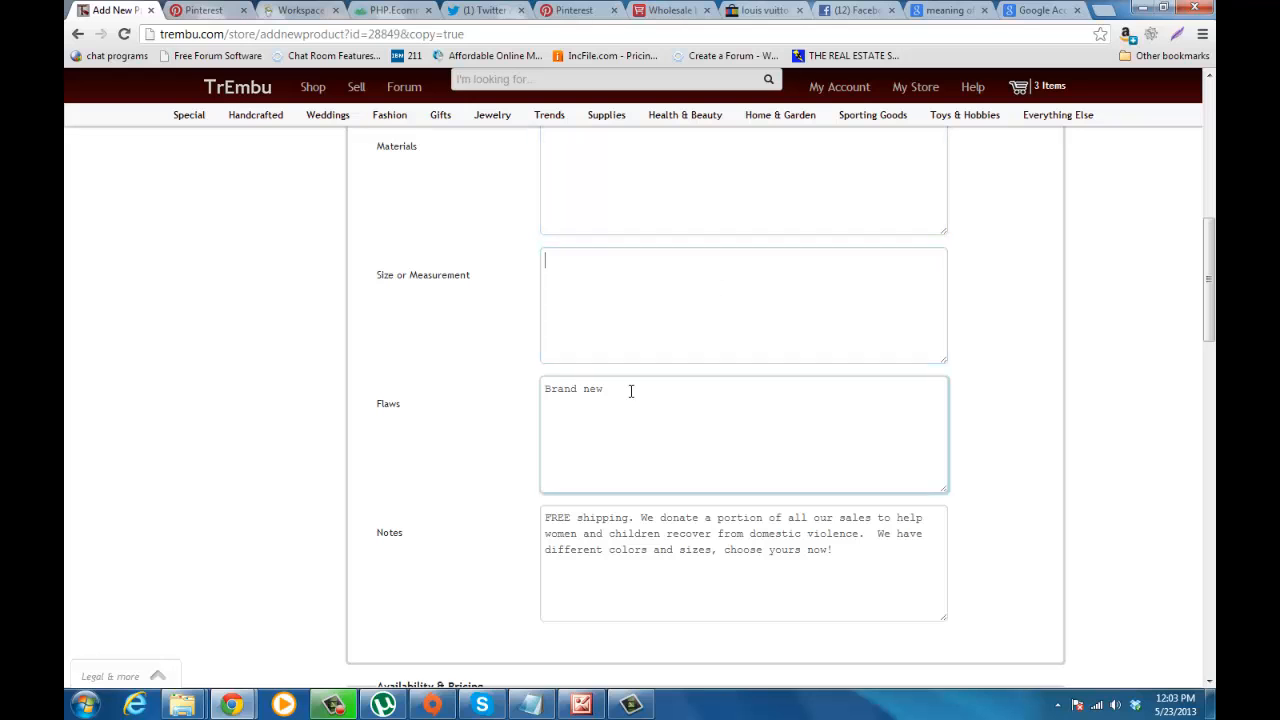
scroll(1208, 300, "down", 4)
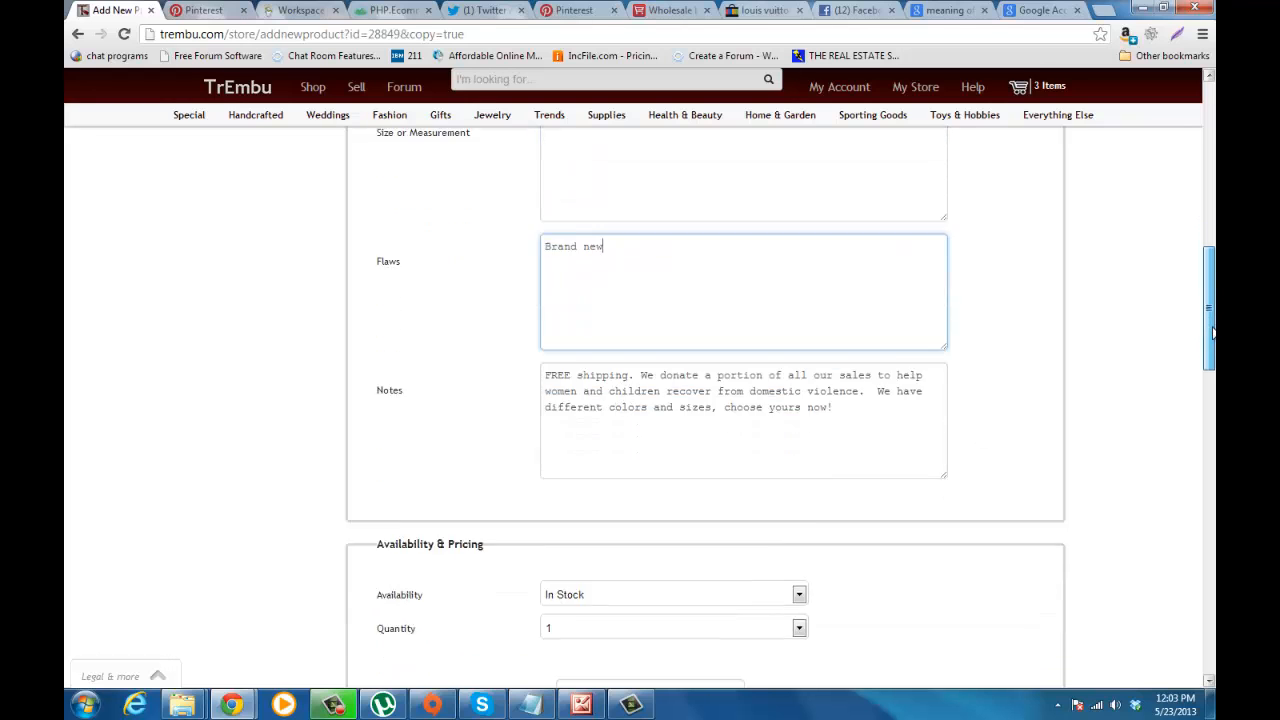
left_click(786, 194)
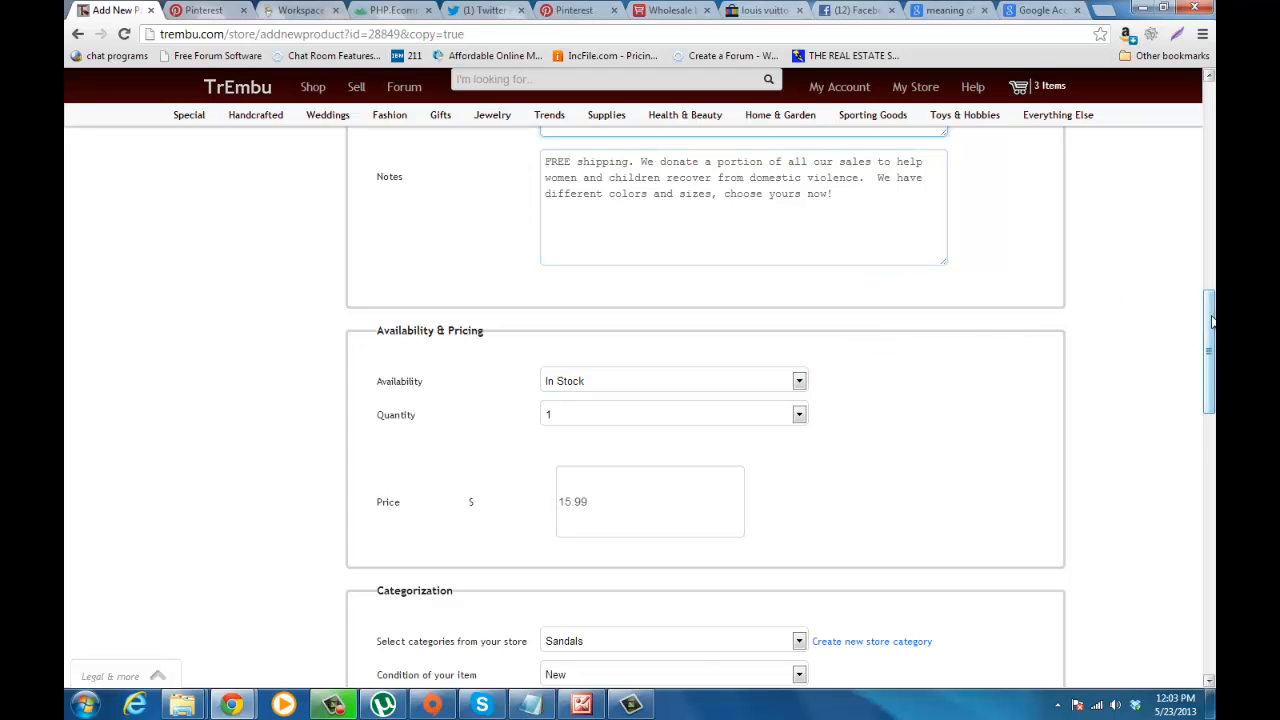
Step: Check the choices for availability, store category and item condition, keeping In Stock, Sandals and New
scroll(1110, 330, "down", 2)
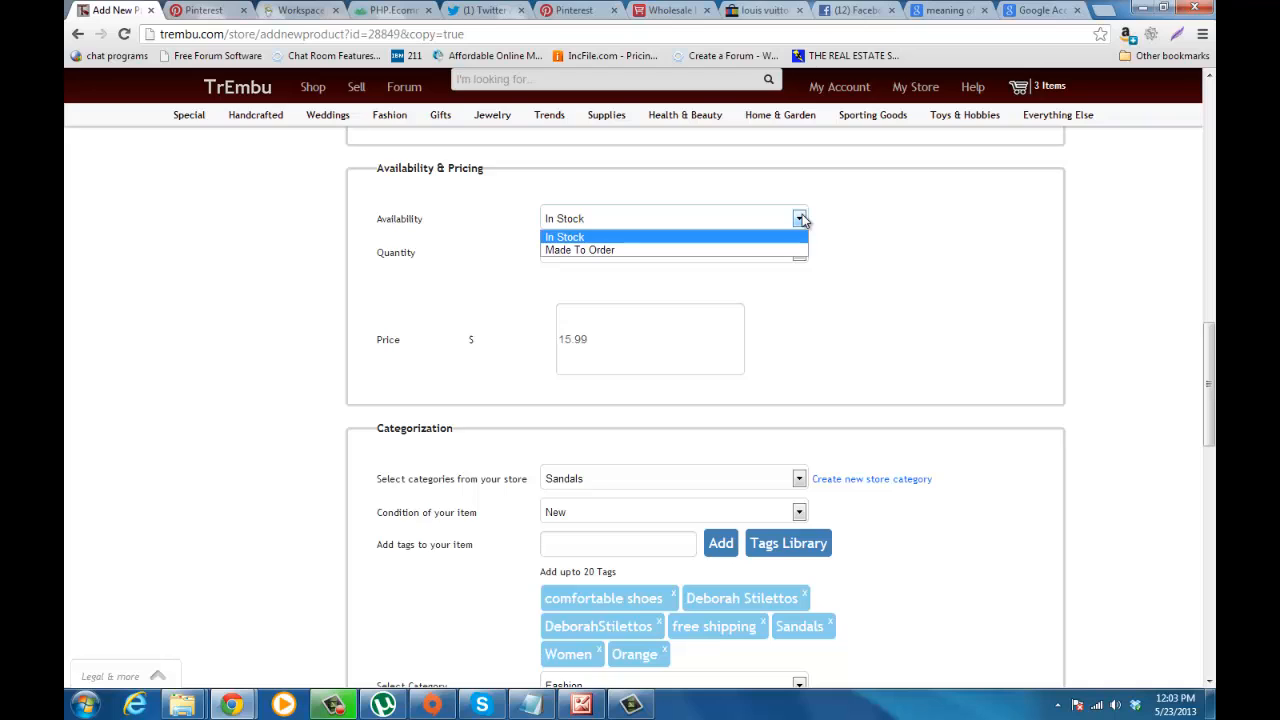
left_click(840, 218)
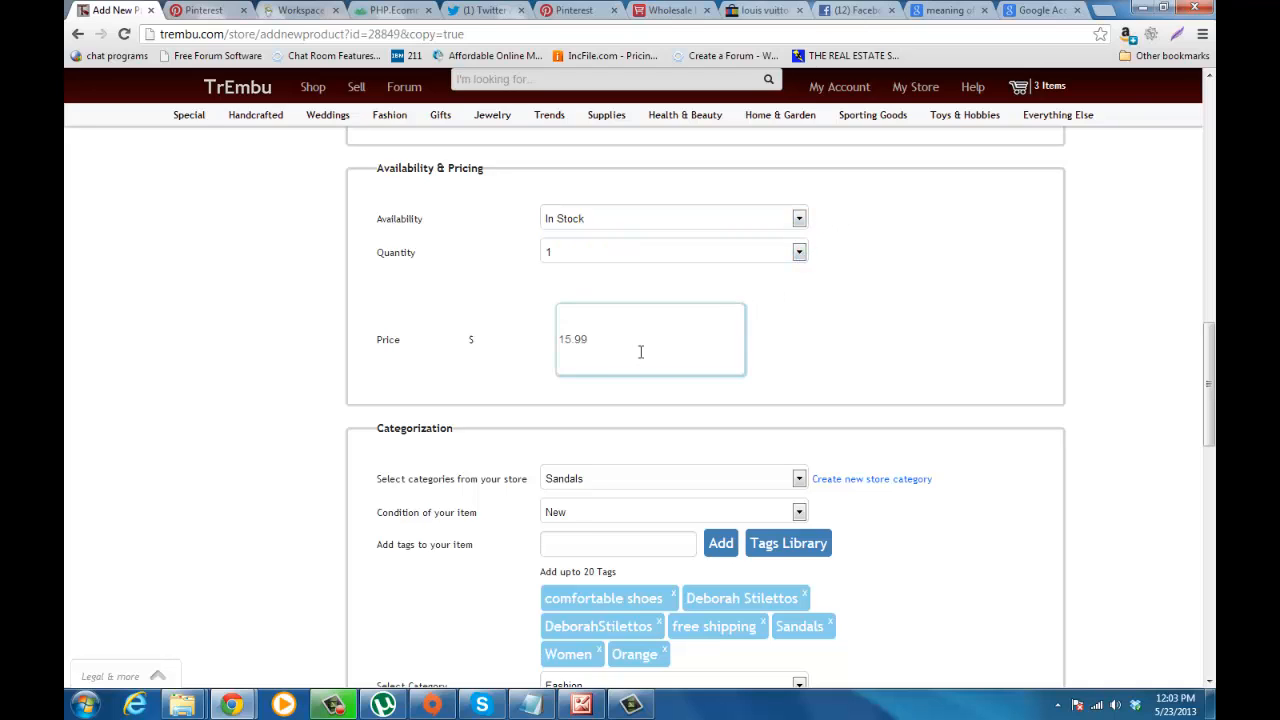
scroll(870, 380, "down", 2)
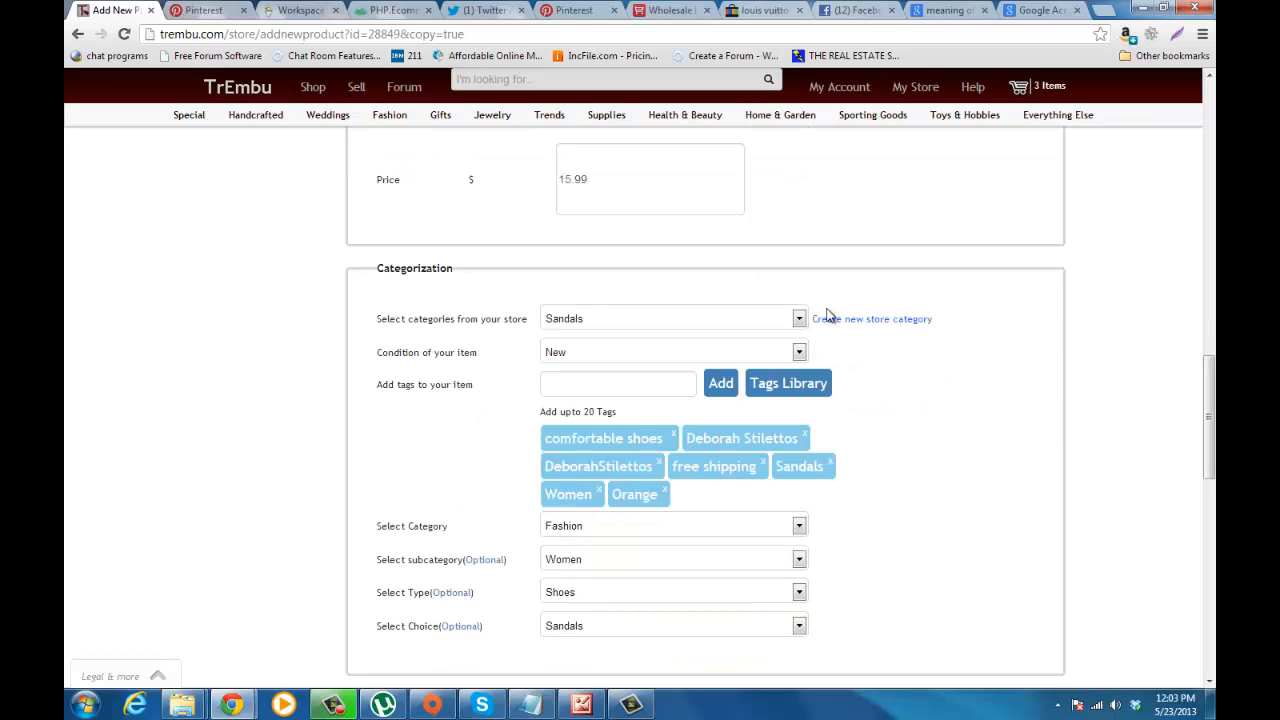
left_click(800, 319)
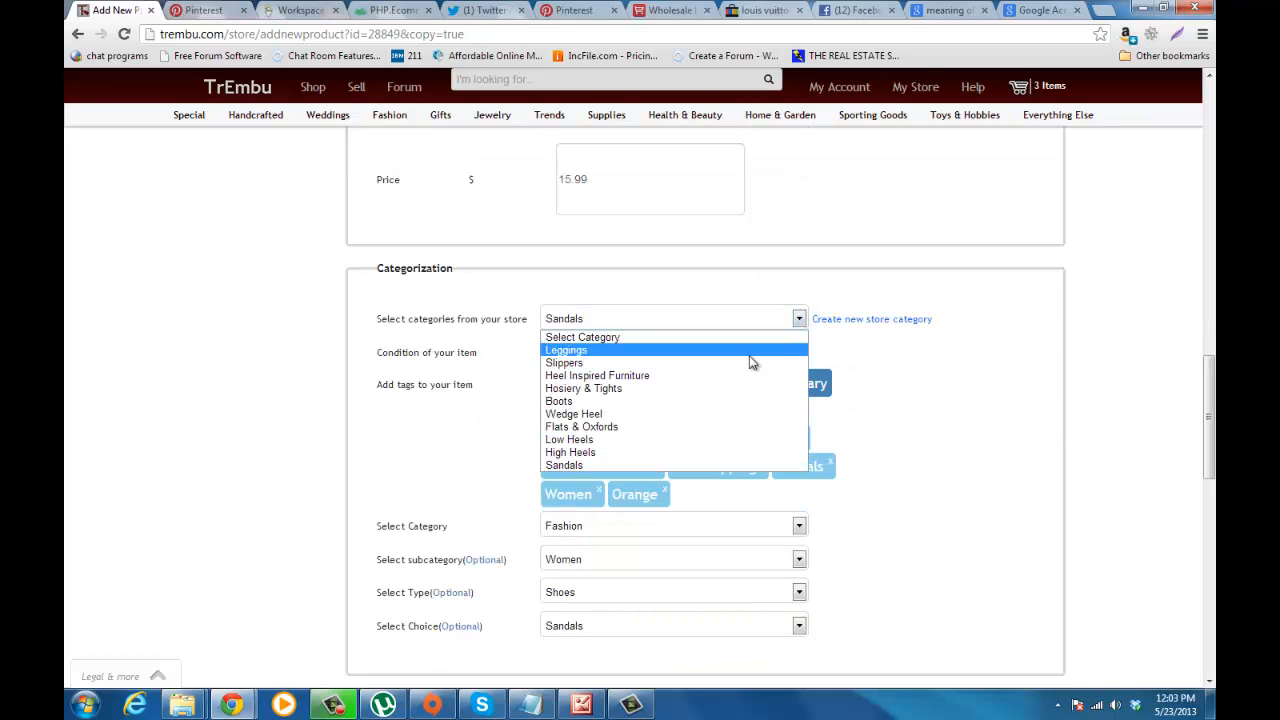
left_click(715, 465)
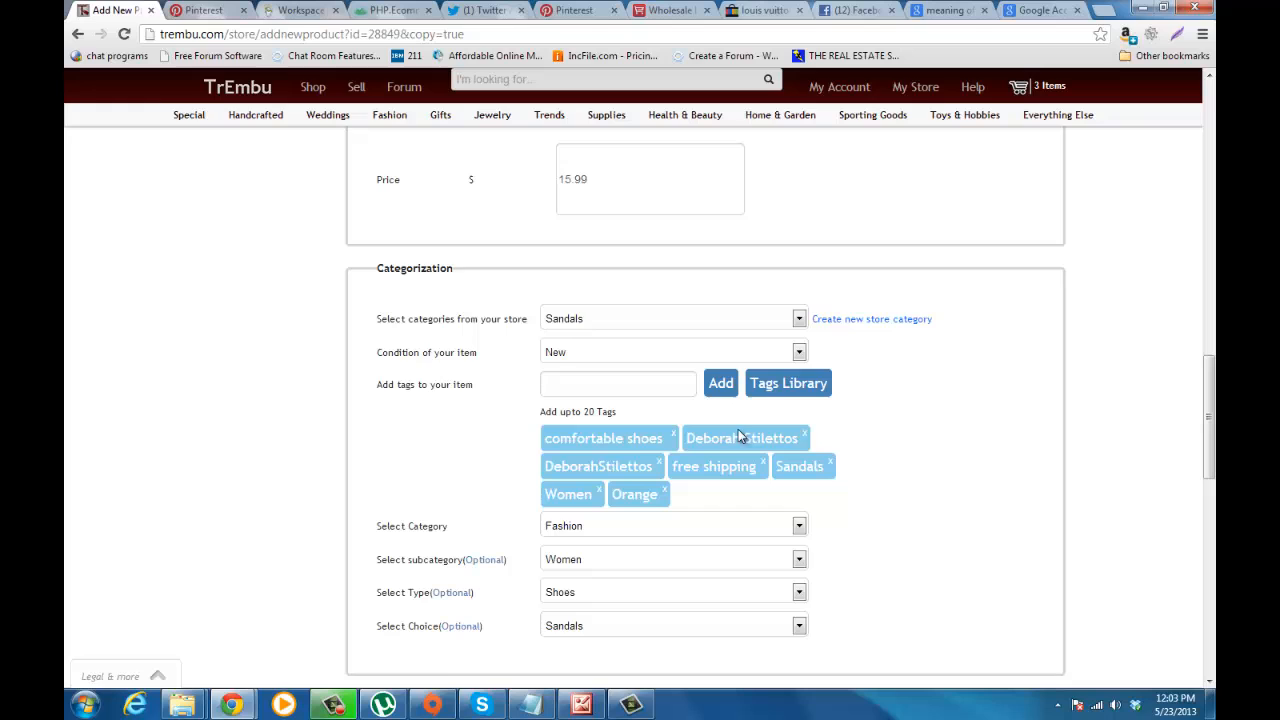
left_click(800, 352)
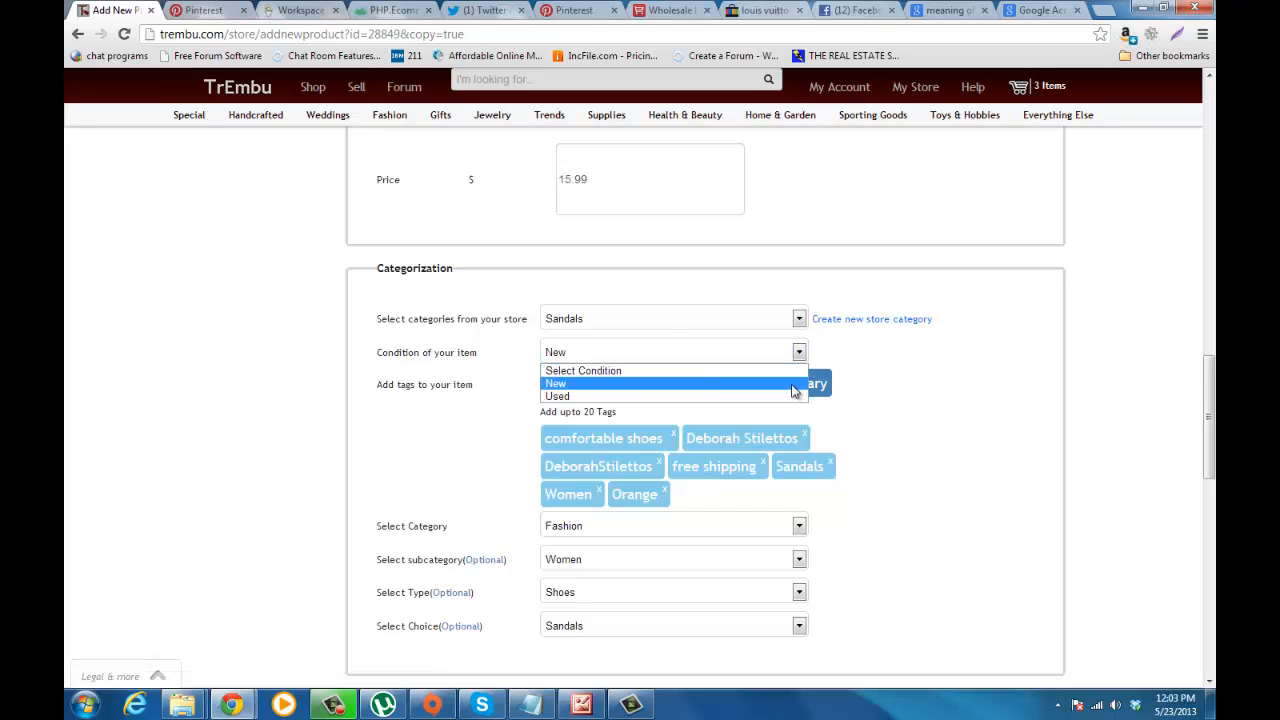
left_click(793, 390)
Step: Remove the Orange tag from the copied listing
left_click(677, 384)
scroll(686, 377, "down", 1)
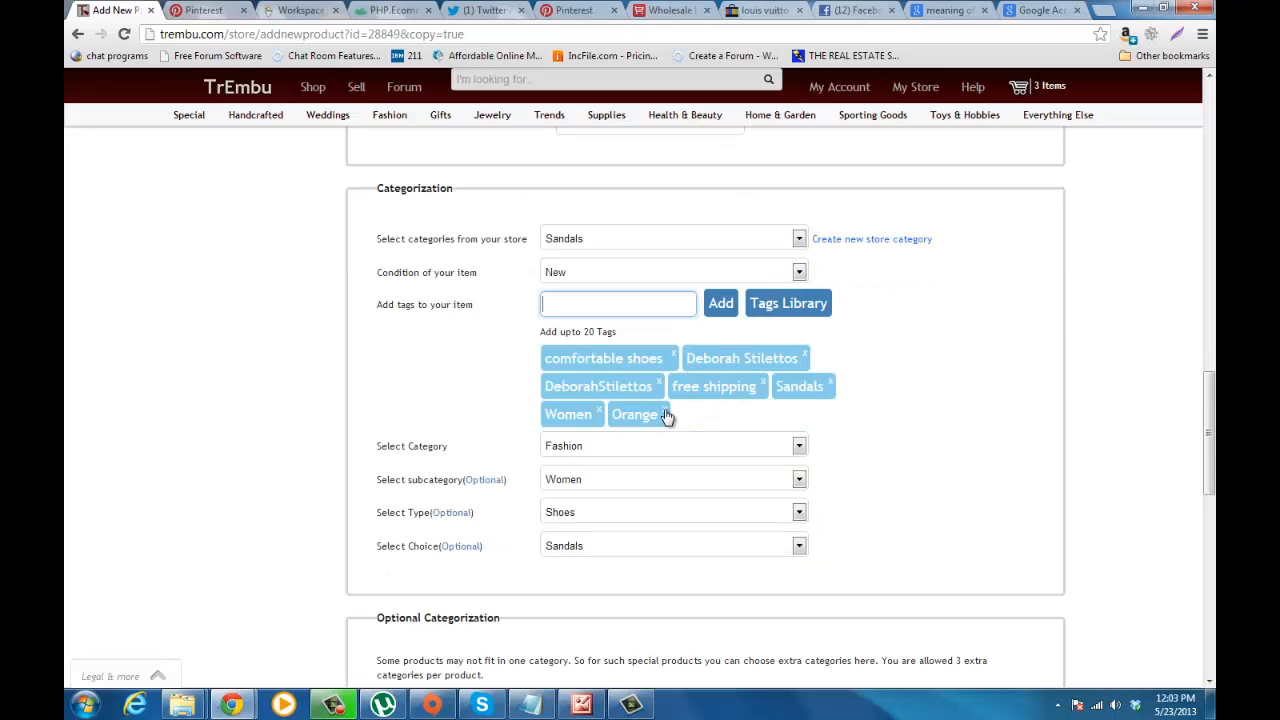
left_click(666, 411)
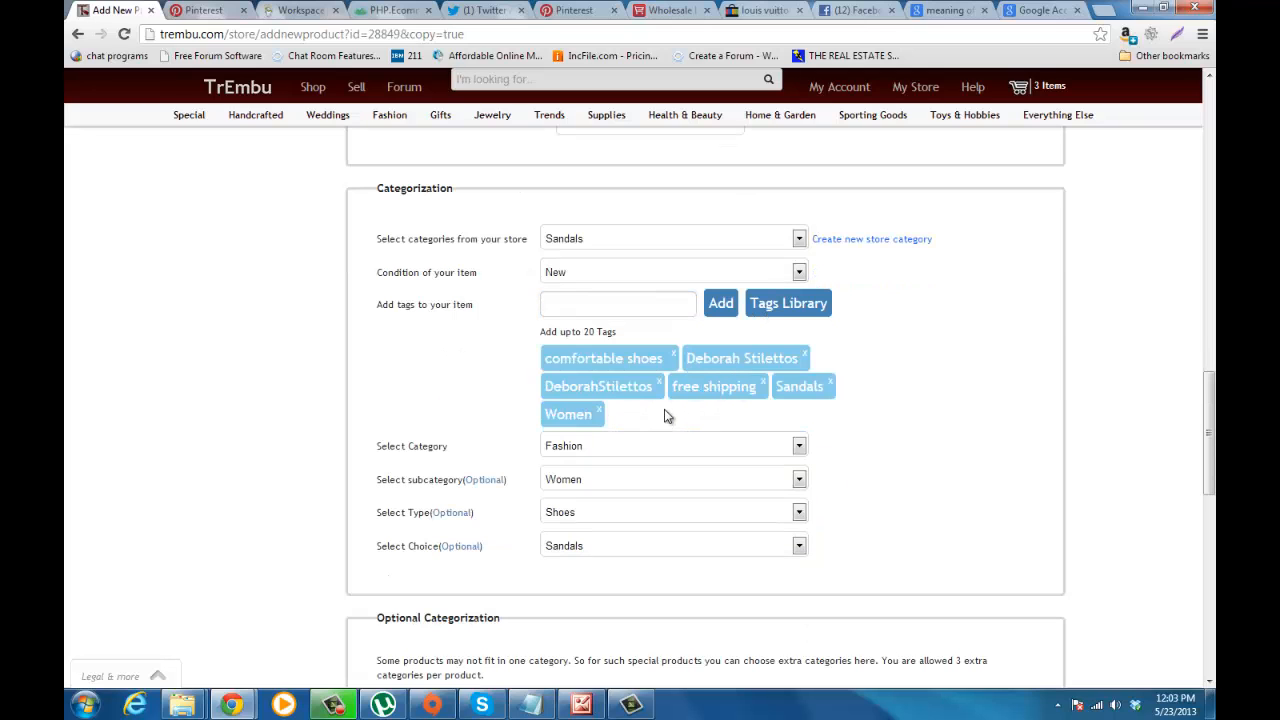
Step: Add the tags Shiny and Silver to the copied listing from the tags library
left_click(766, 305)
left_click_drag(807, 289, 809, 458)
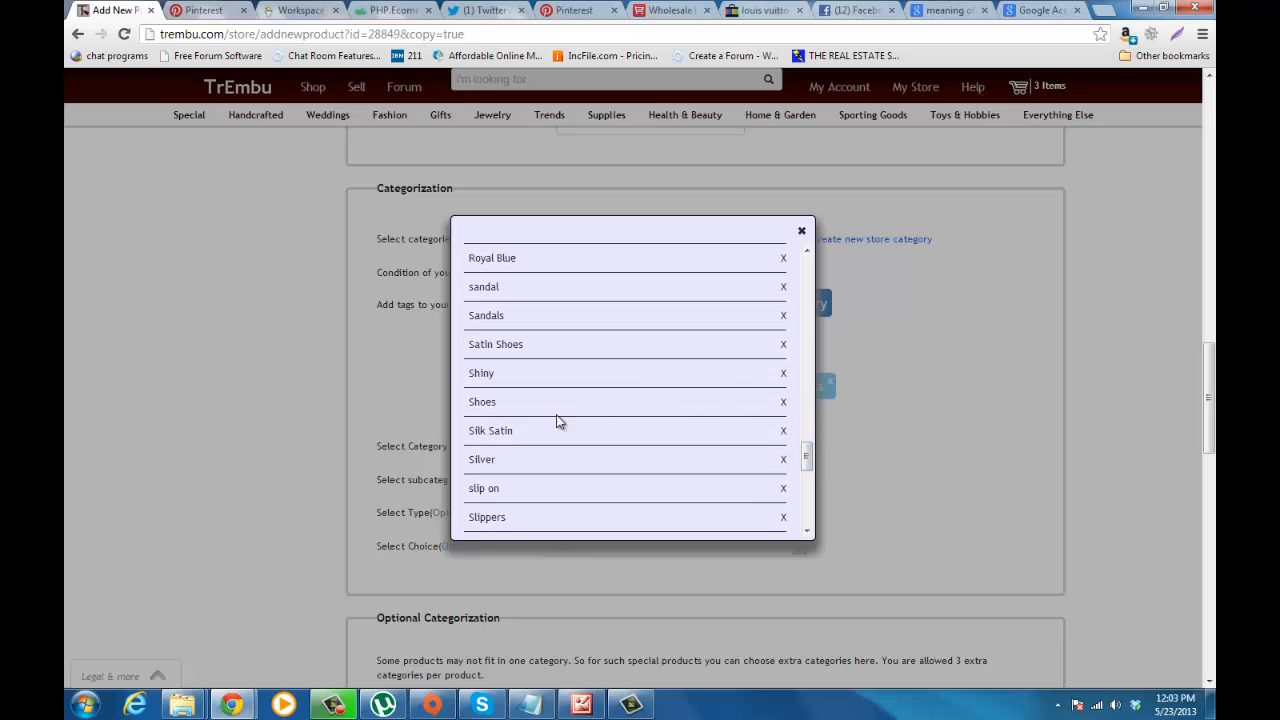
left_click(481, 373)
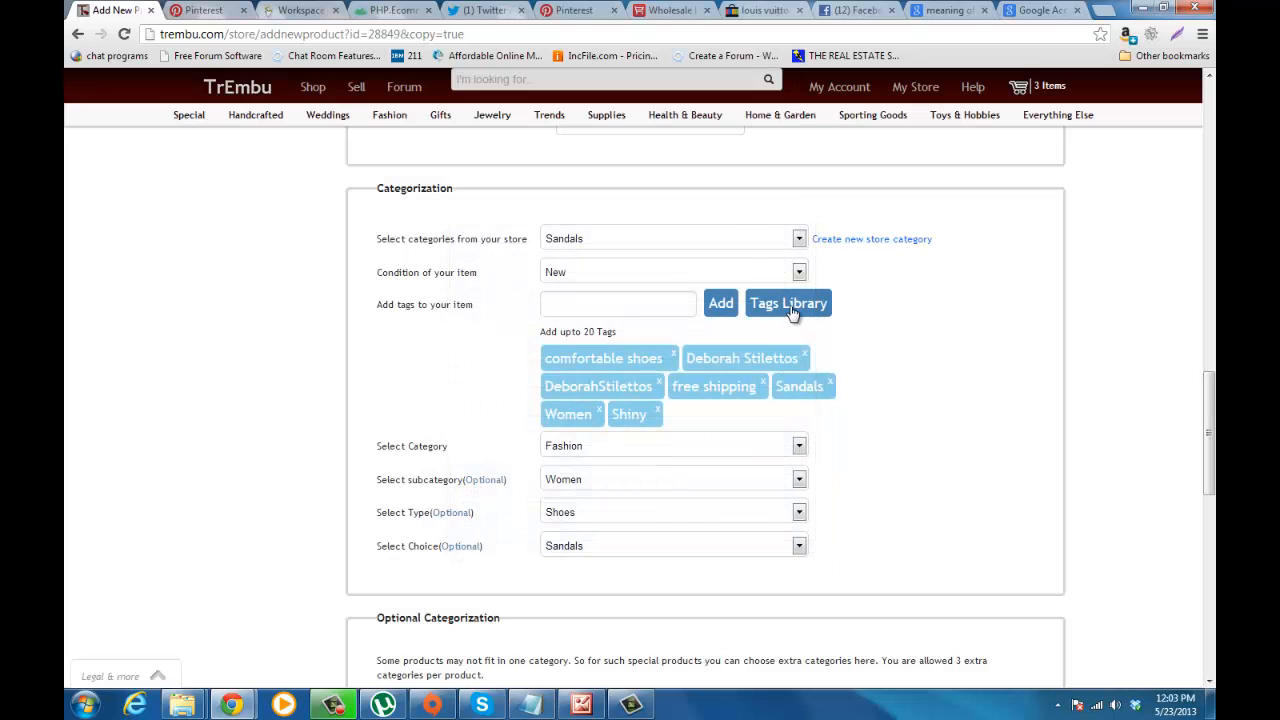
left_click(792, 313)
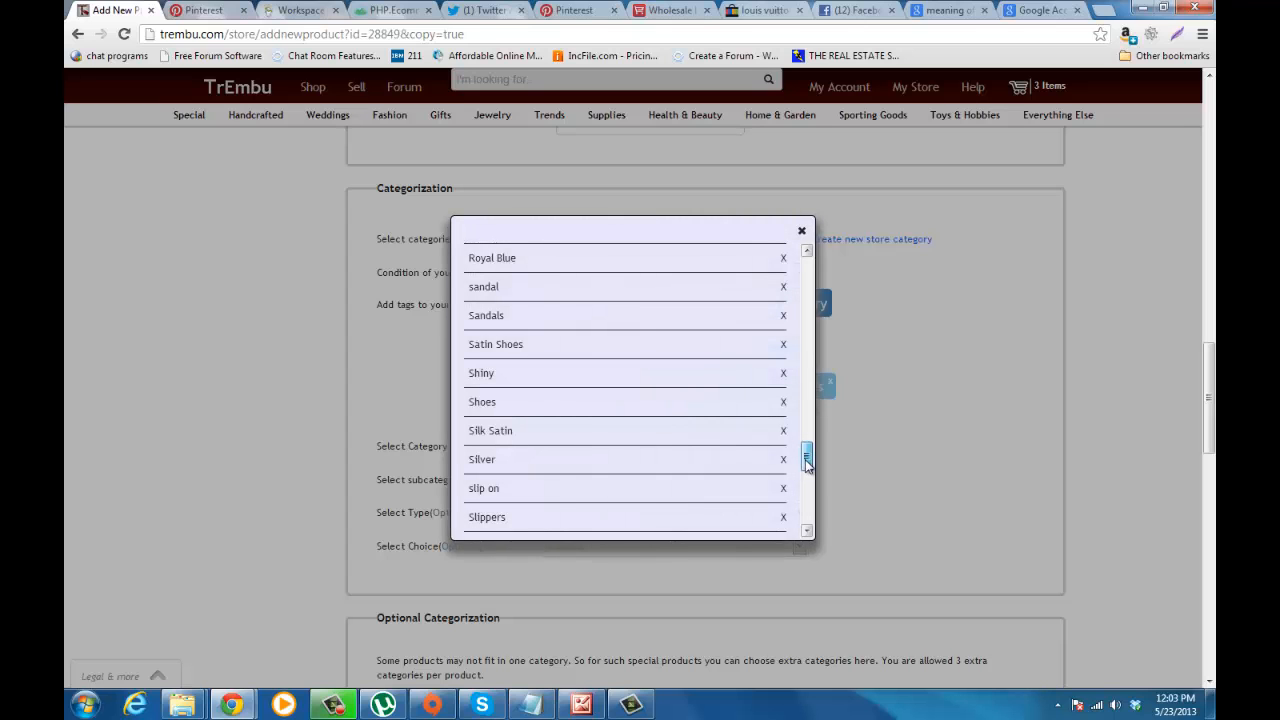
left_click(490, 464)
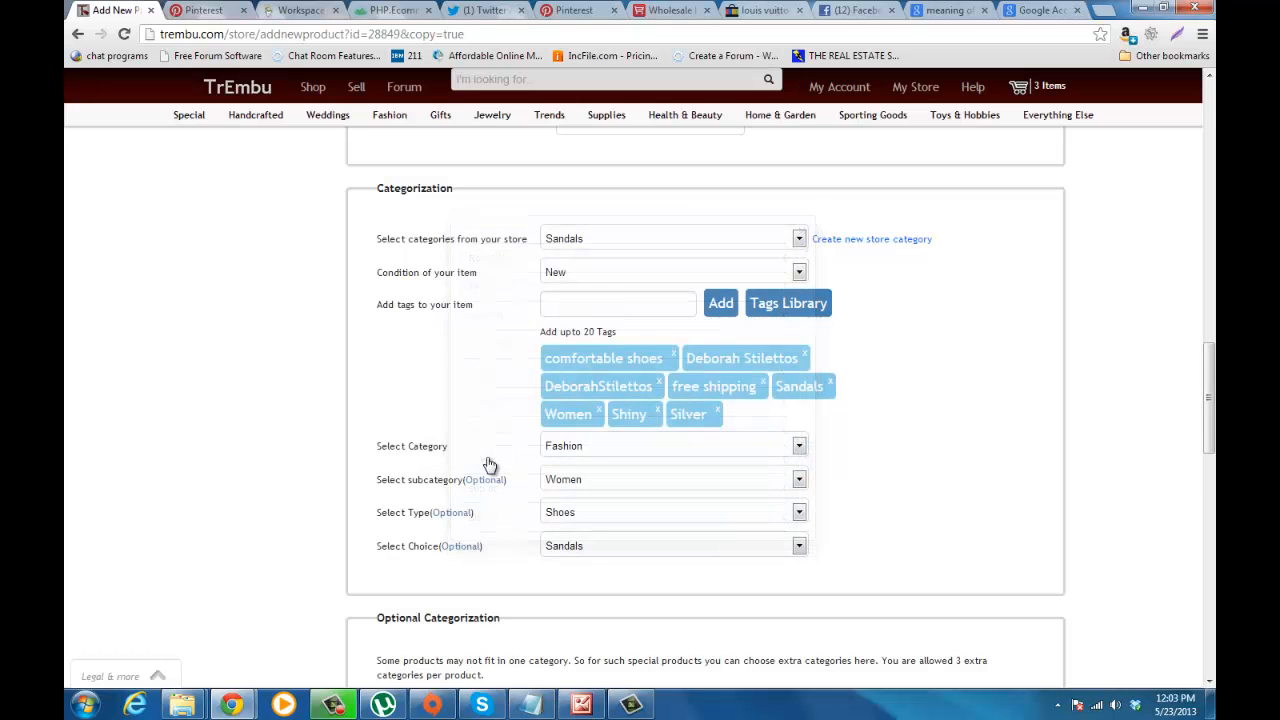
Step: Review the listing's optional extra categories and check the choices offered for the fourth category, keeping Shoes
scroll(854, 443, "down", 3)
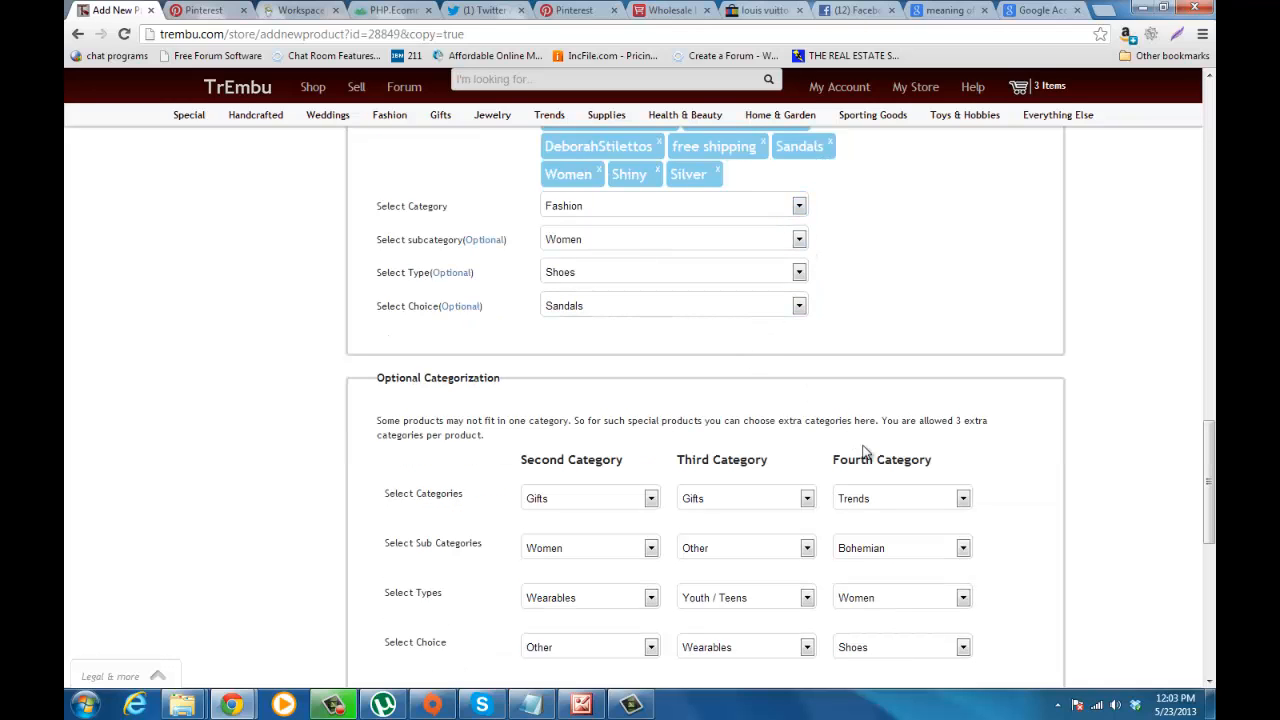
scroll(1019, 299, "down", 1)
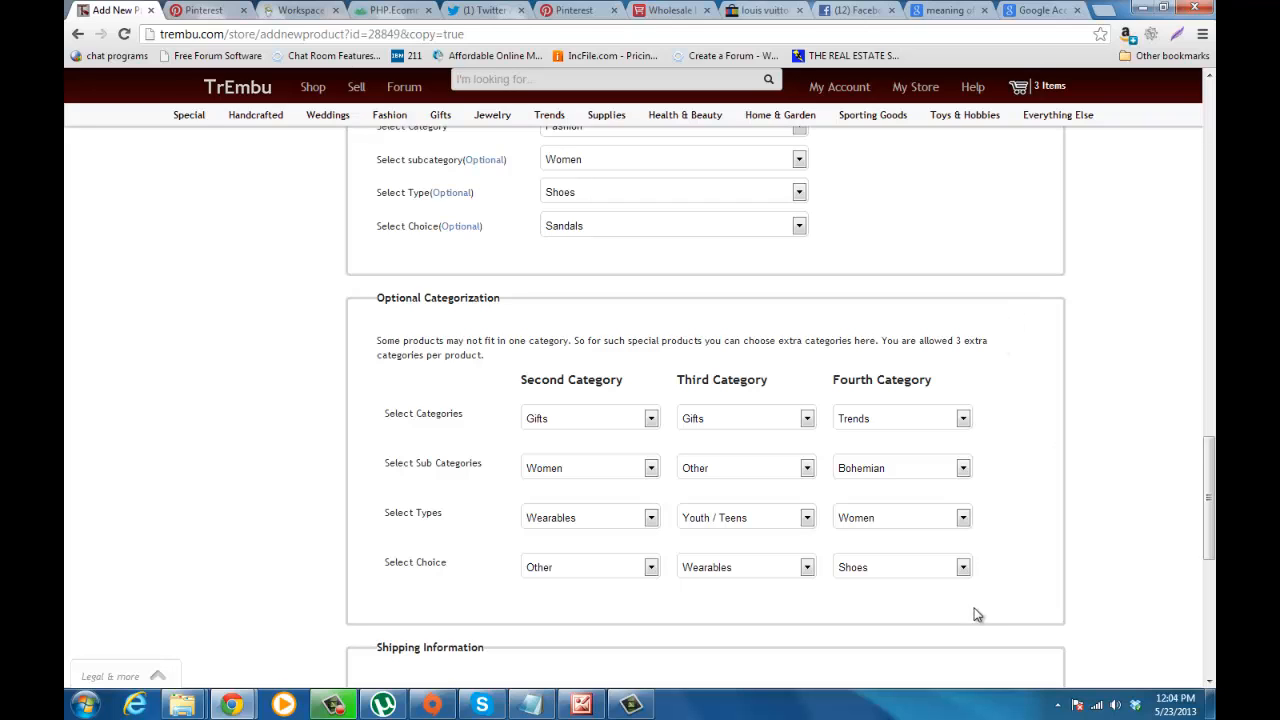
left_click(963, 570)
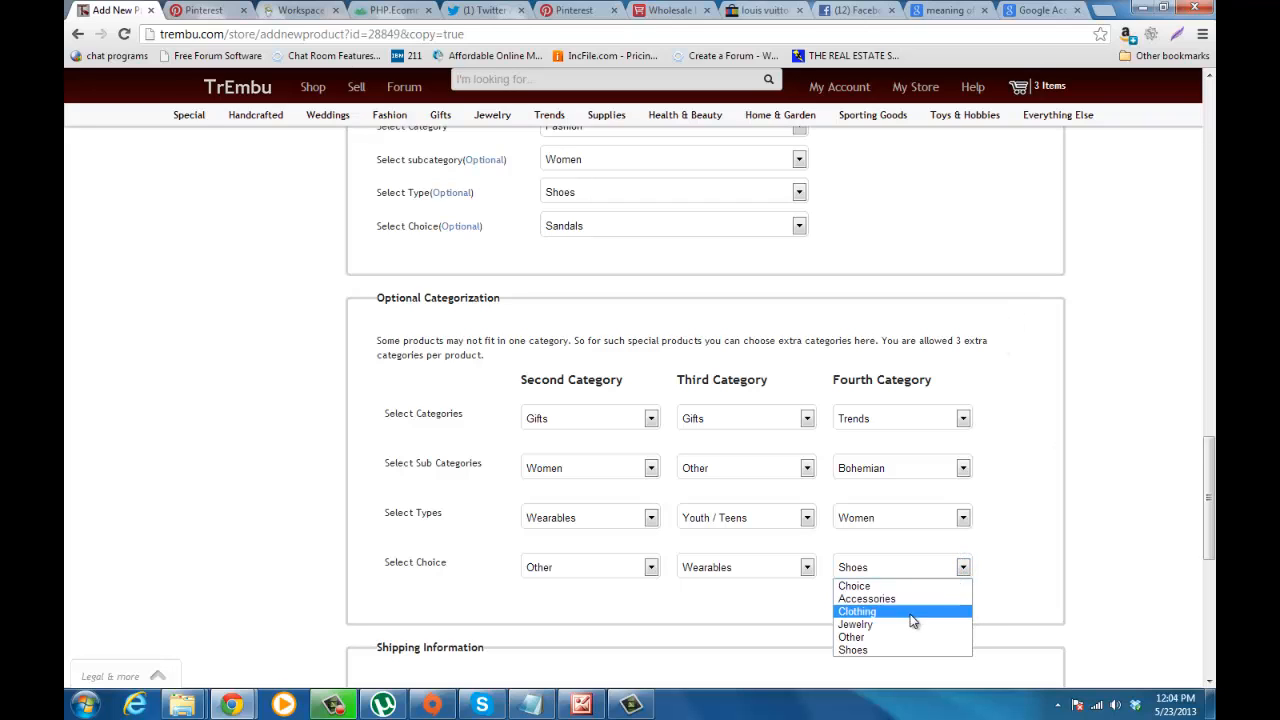
left_click(950, 569)
scroll(993, 569, "down", 7)
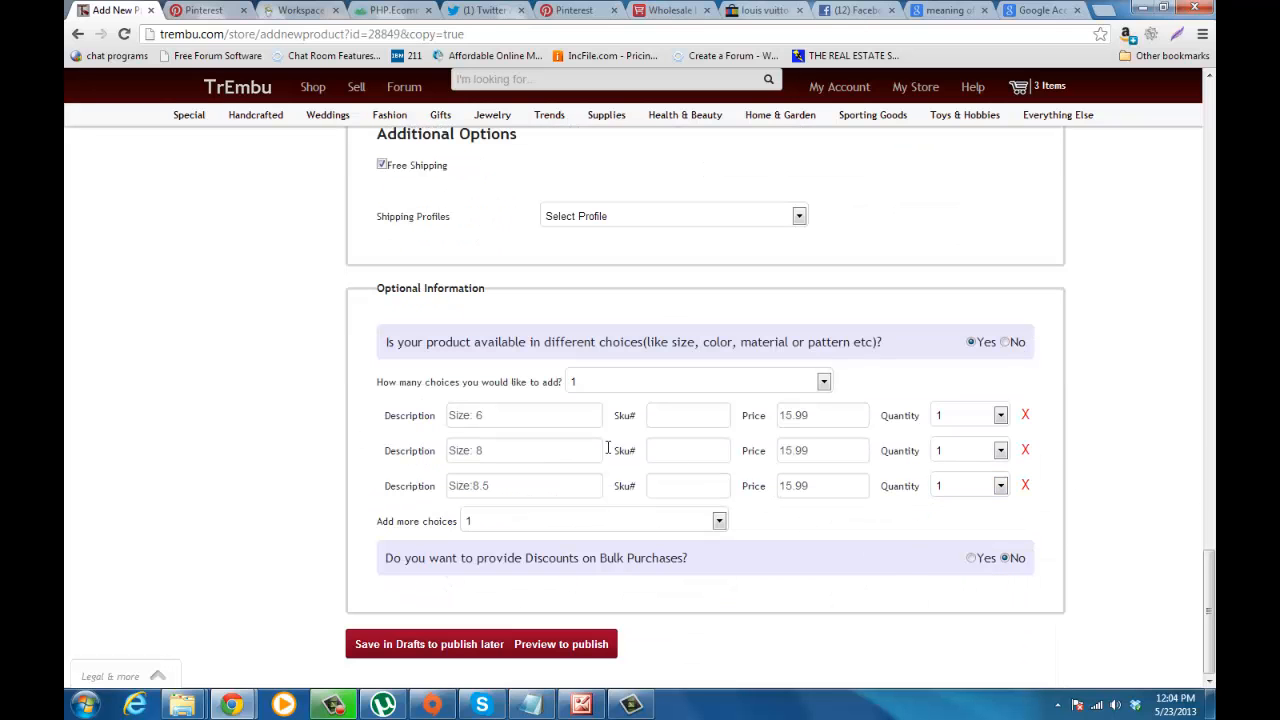
Step: Set the copied listing's main price to 25.99
left_click(501, 420)
scroll(501, 420, "up", 10)
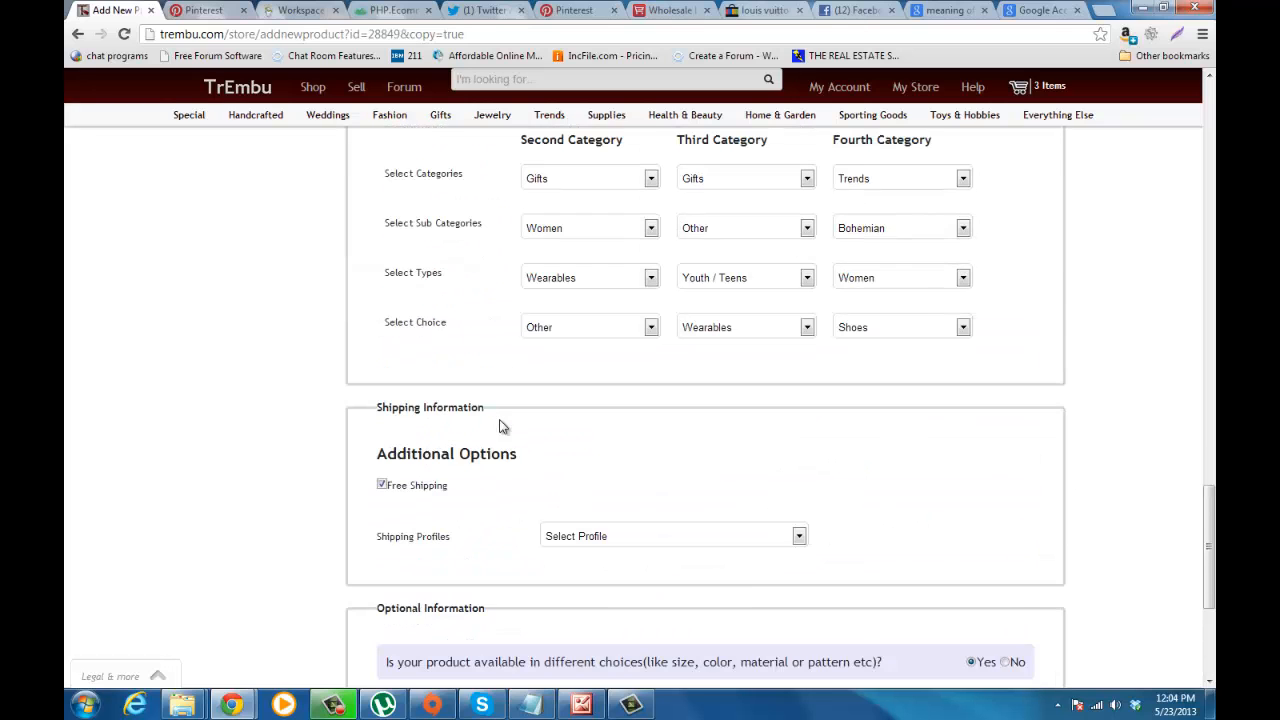
double_click(583, 353)
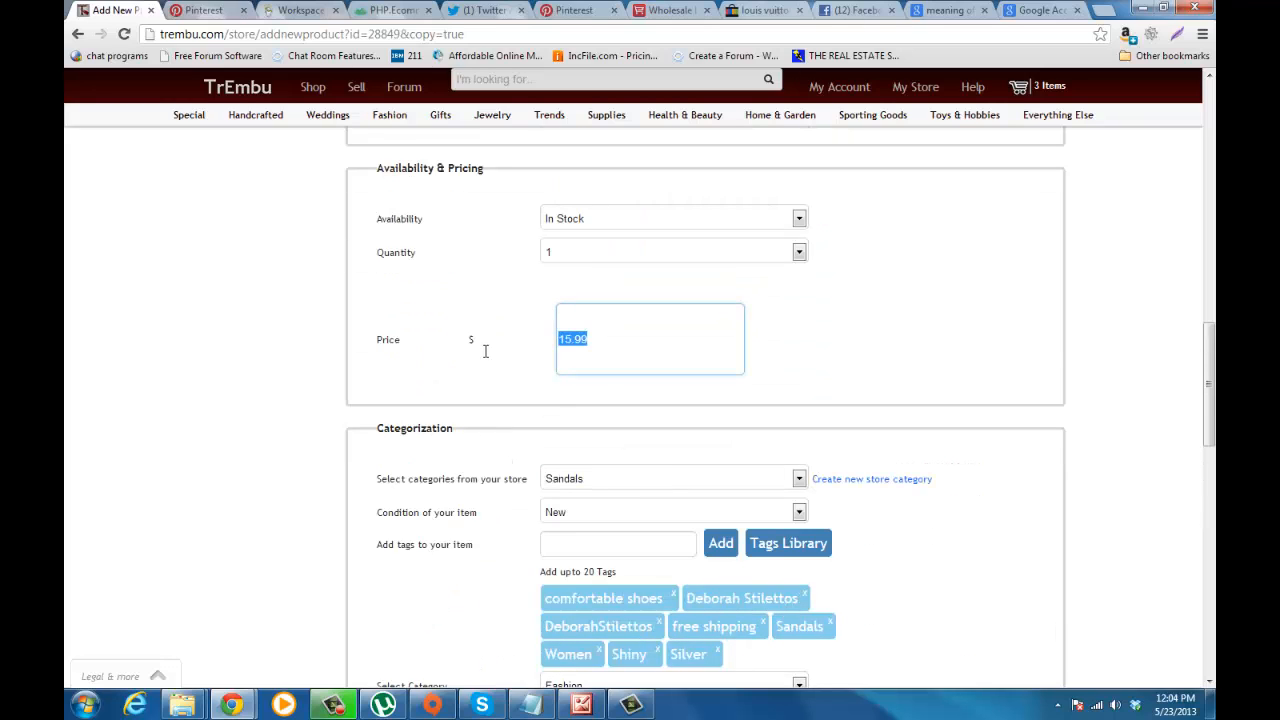
type("25.99")
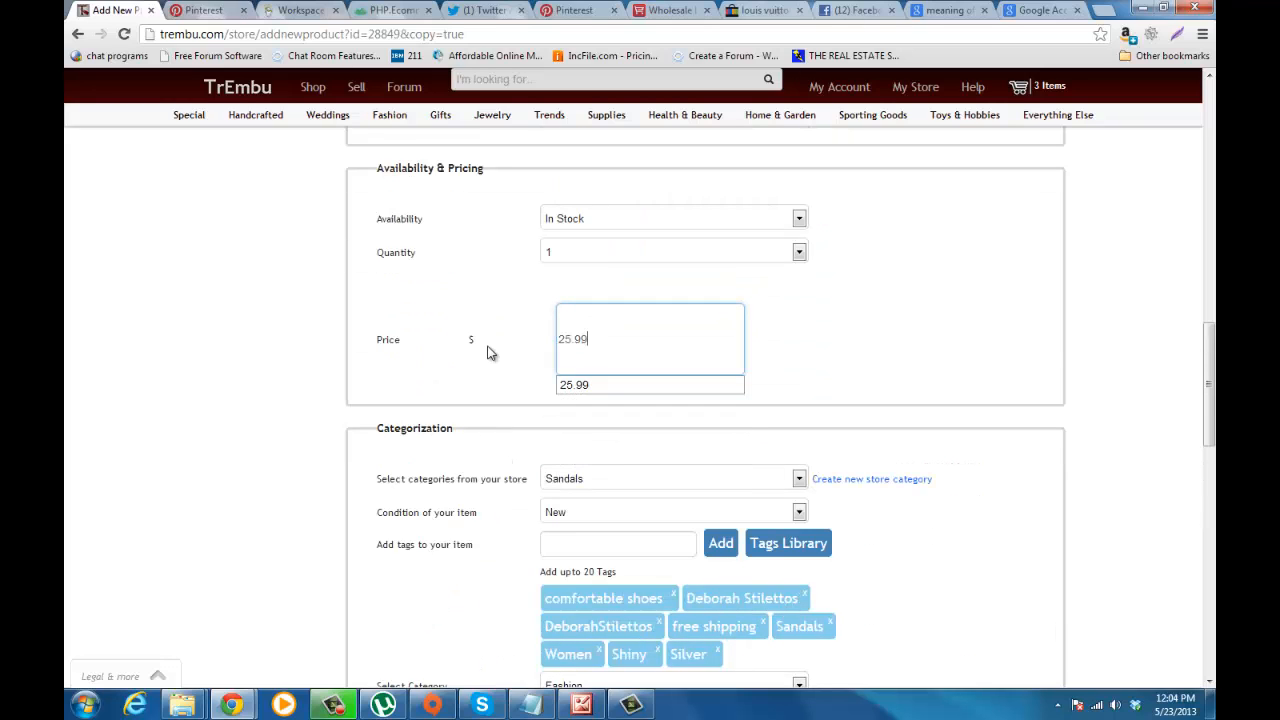
left_click(477, 360)
left_click(593, 350)
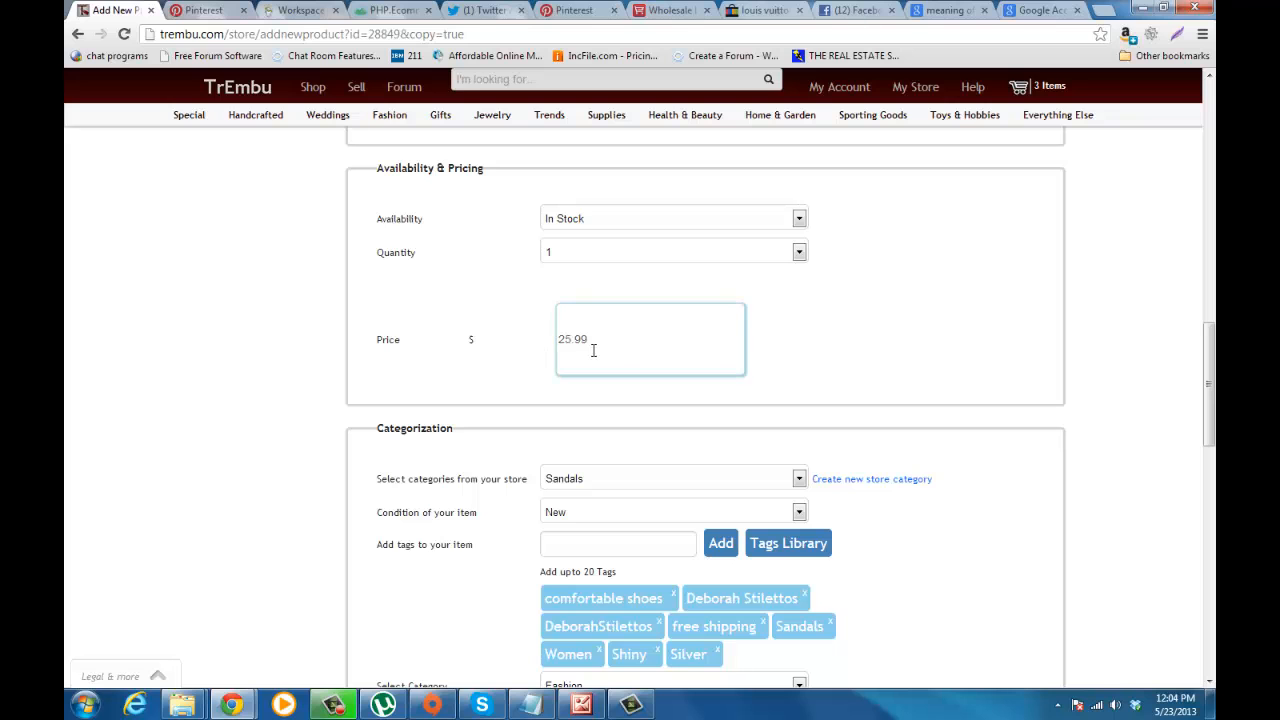
Step: Clear the prices of the Size 6, Size 8 and Size 8.5 choices in the optional information
scroll(593, 352, "down", 10)
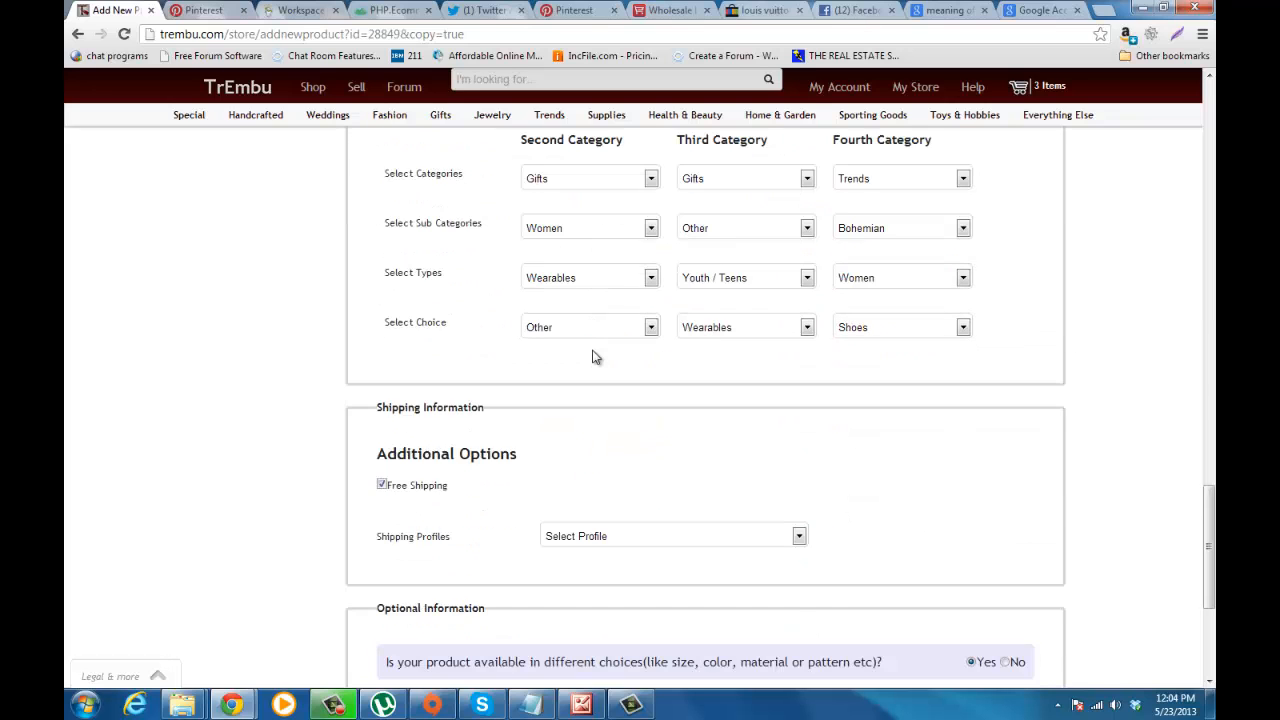
scroll(593, 357, "down", 1)
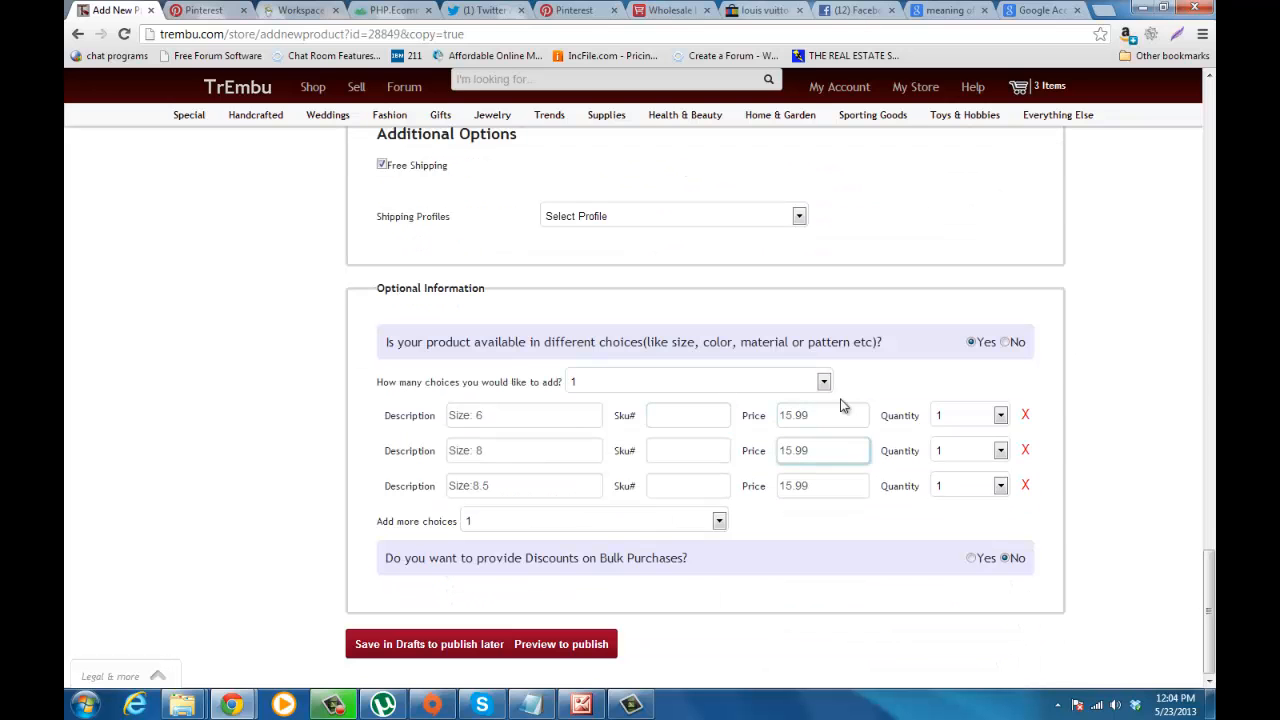
left_click_drag(829, 415, 709, 408)
key("BackSpace")
left_click_drag(835, 450, 755, 451)
key("BackSpace")
left_click_drag(835, 486, 753, 485)
key("BackSpace")
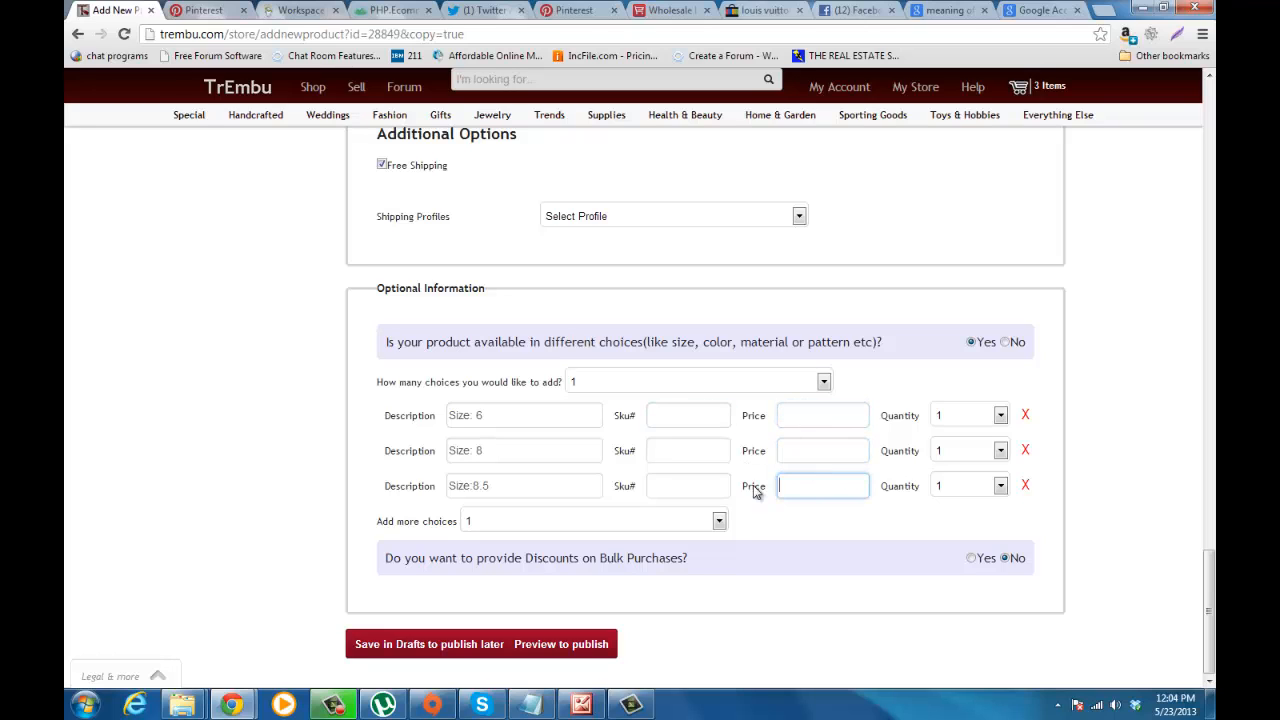
left_click(868, 389)
Step: Add 2 more product choices and describe them as "Size: 10" and "Size: 11"
left_click(719, 522)
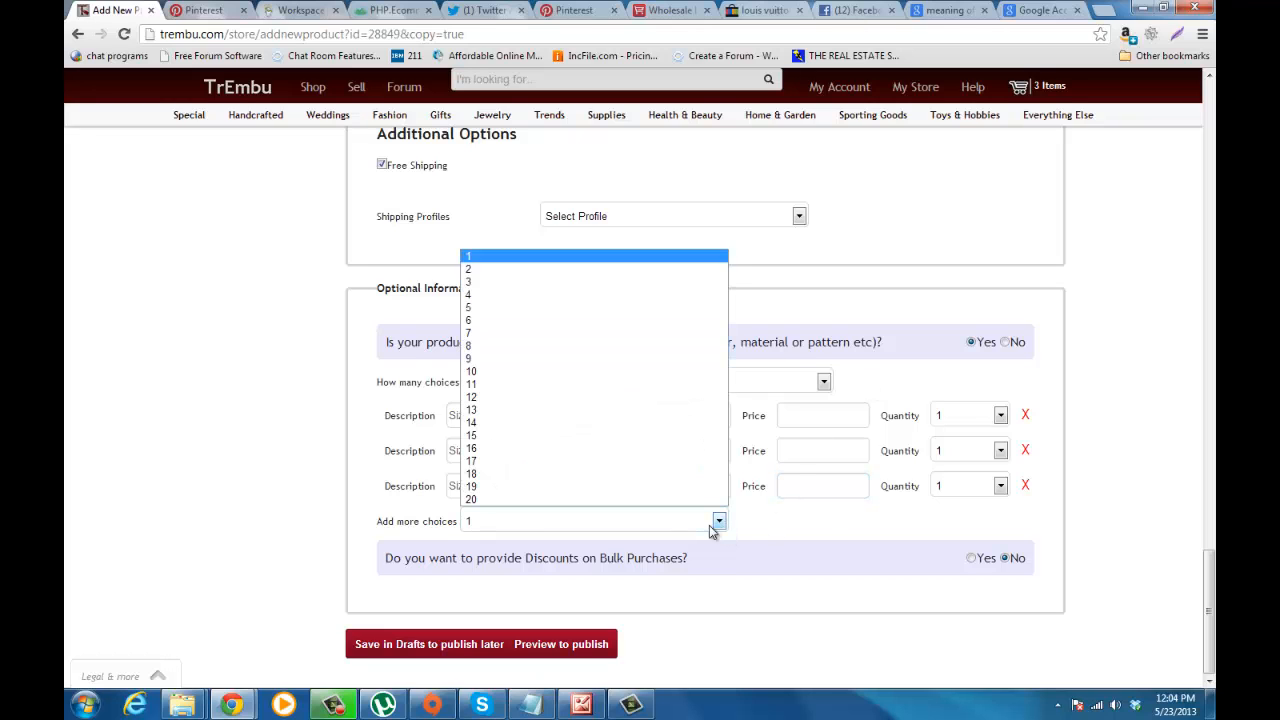
left_click(674, 274)
scroll(673, 279, "down", 1)
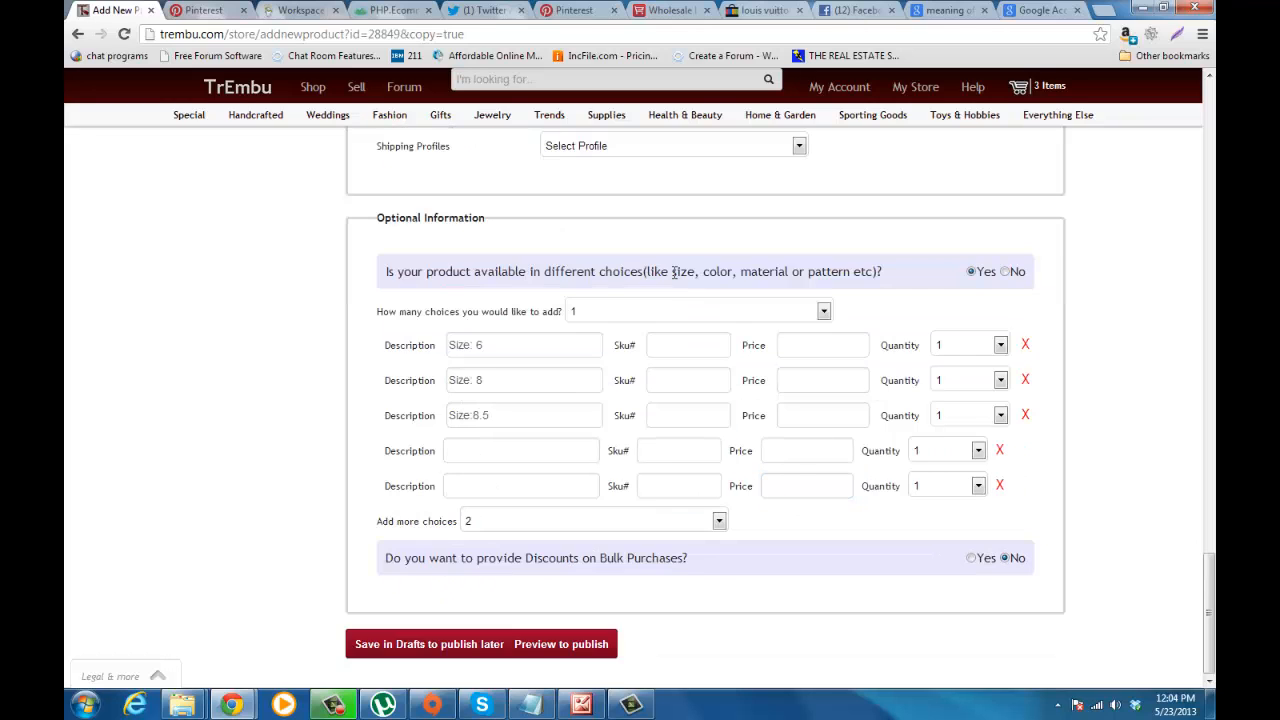
left_click(541, 450)
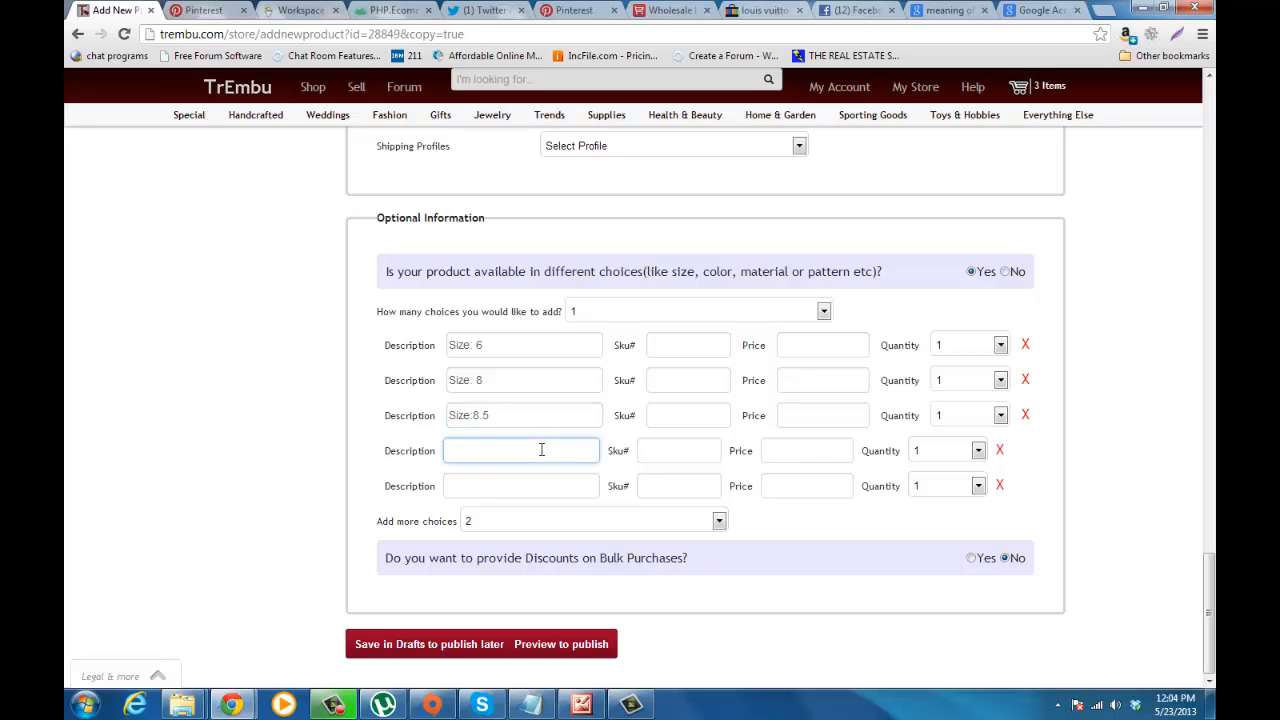
type("S")
left_click(512, 509)
left_click(501, 487)
type("S")
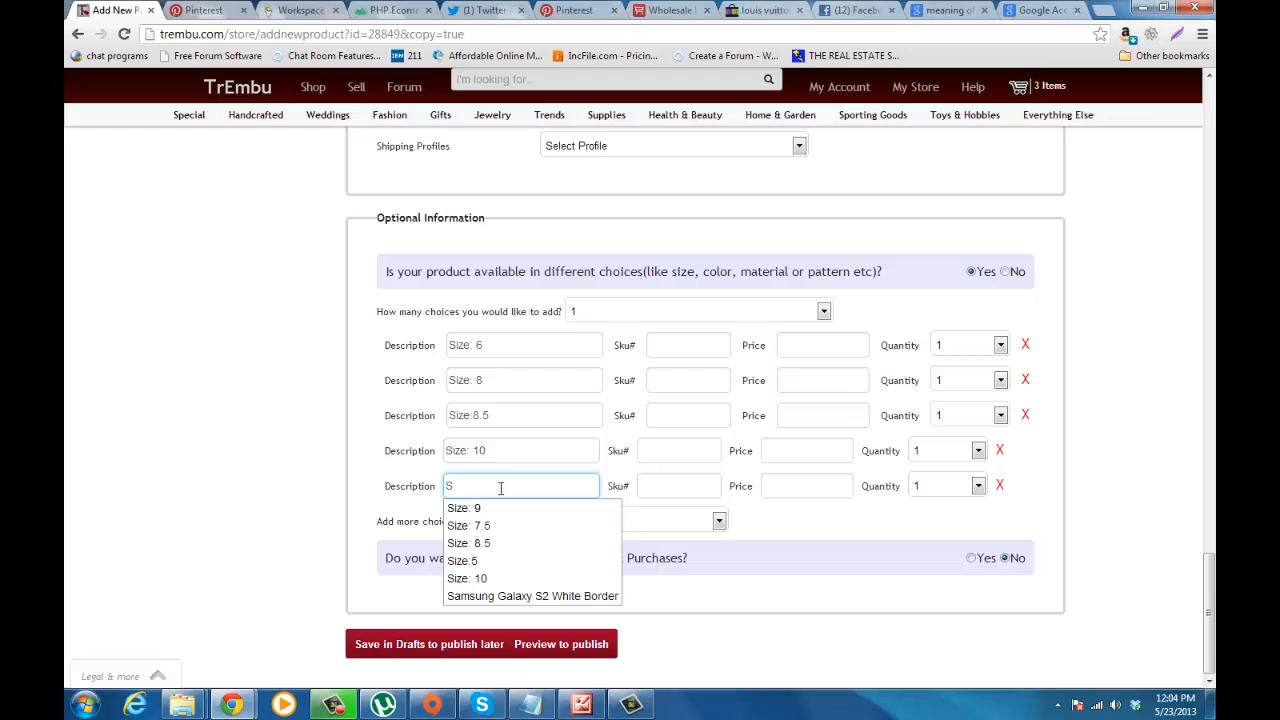
type("i")
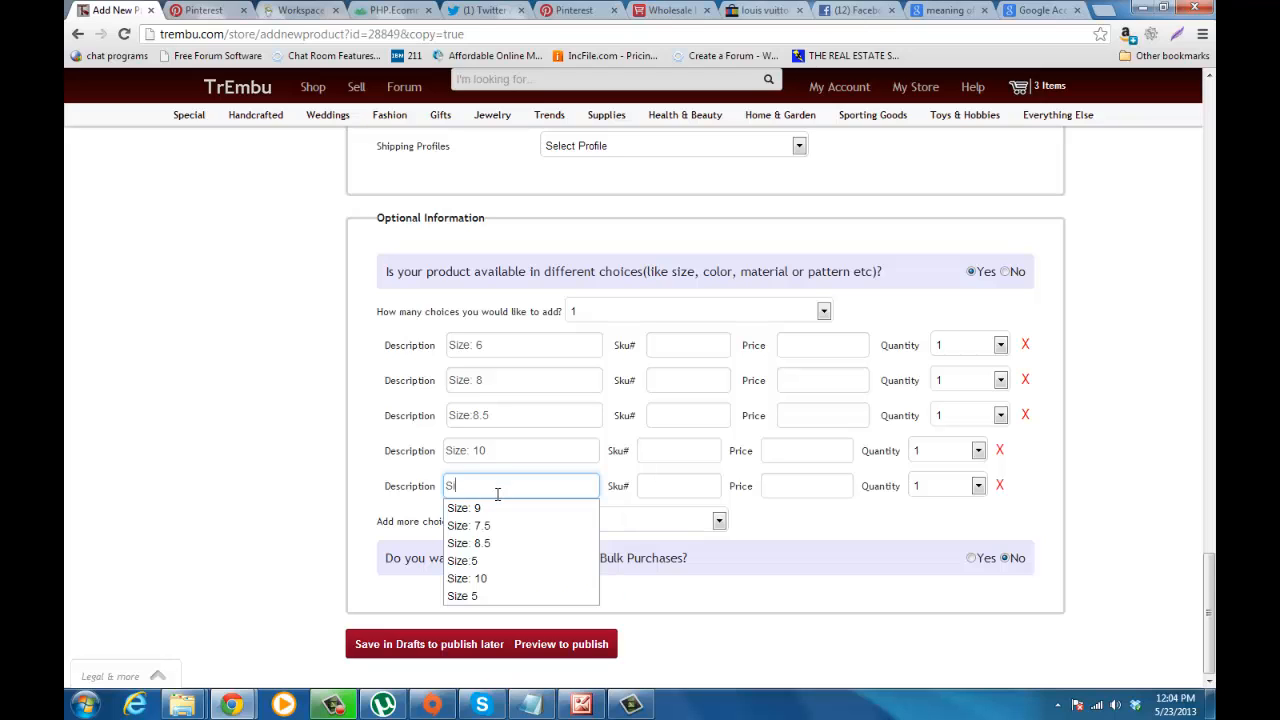
type("ze: 11")
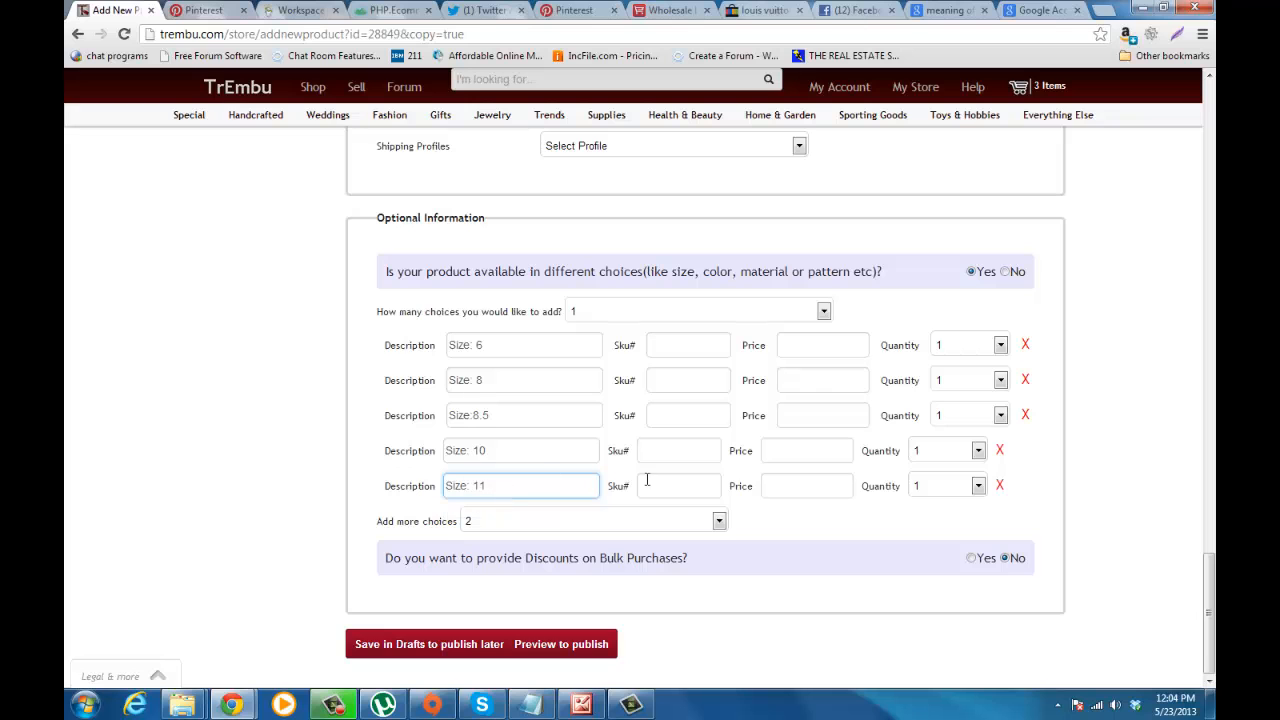
Step: Check the listing's main price and set the price of the Size 10 and Size 11 choices to 26.99
left_click(826, 447)
left_click_drag(1207, 608, 1210, 386)
left_click(590, 266)
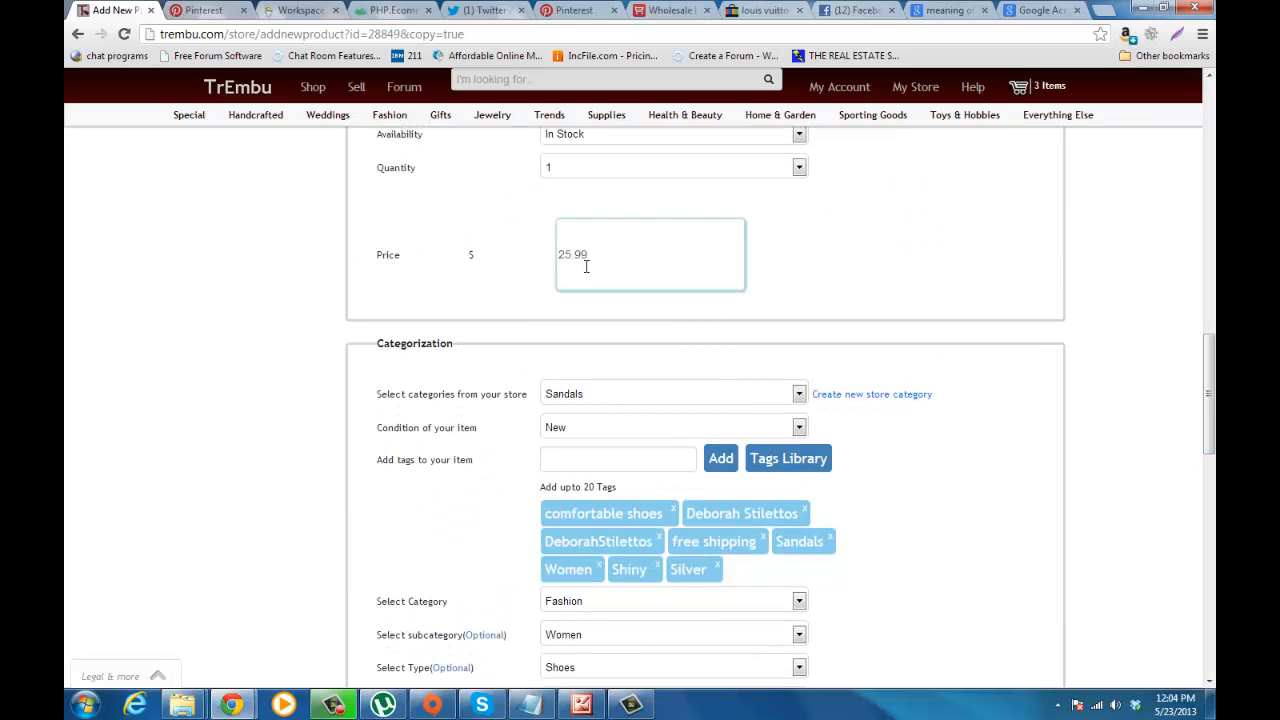
left_click(876, 342)
left_click_drag(1208, 367, 1213, 610)
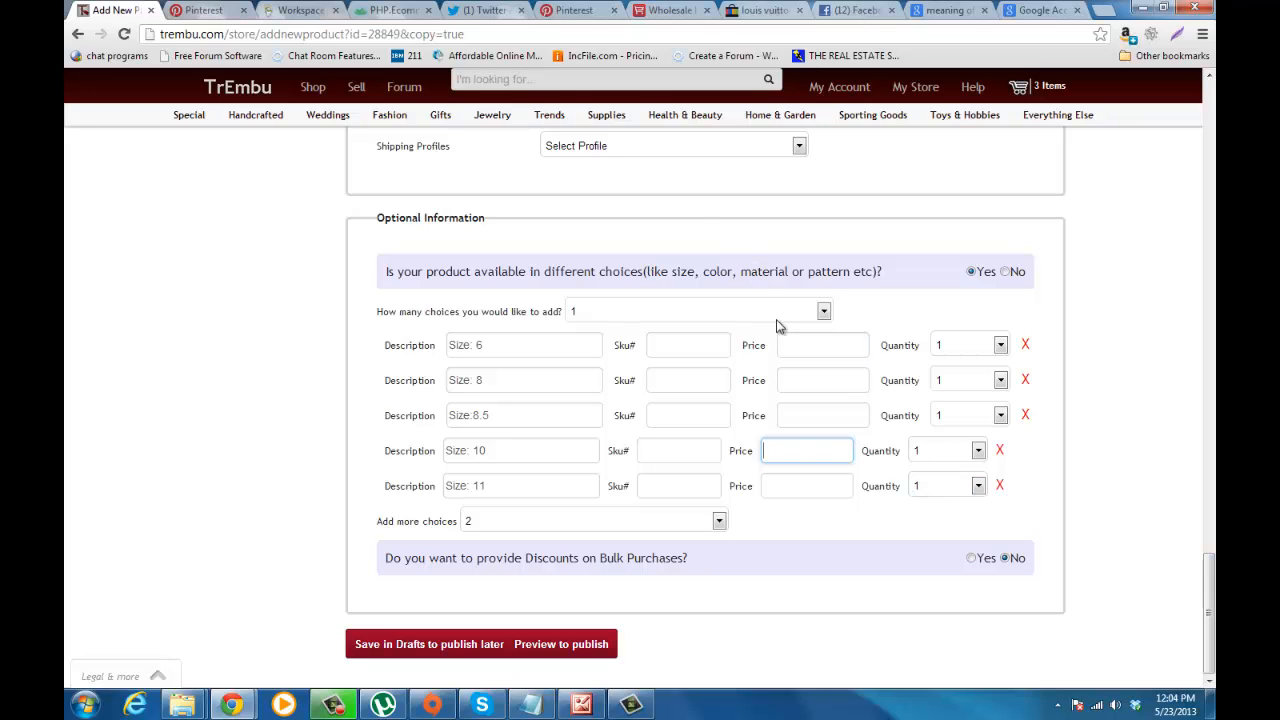
left_click(806, 450)
type("26.99")
left_click(805, 472)
left_click(797, 488)
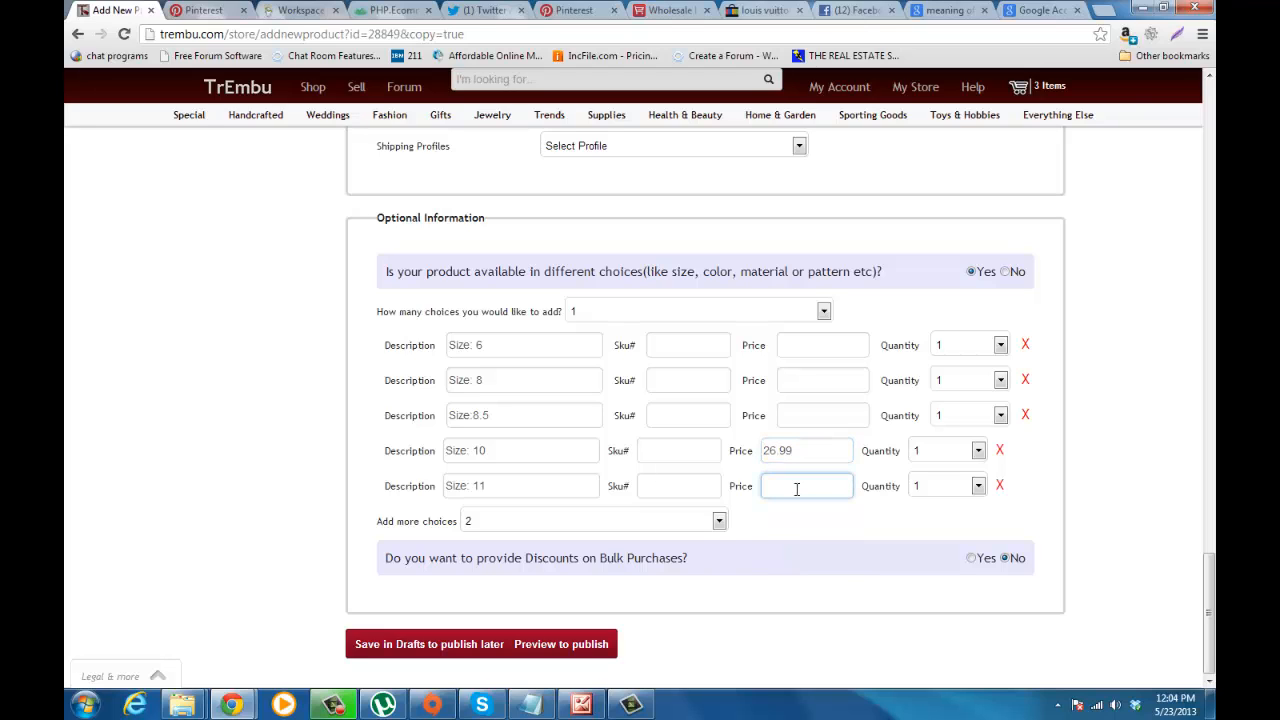
Step: Set the price of the Size 8.5, Size 8 and Size 6 choices to 25.99
type("26.99")
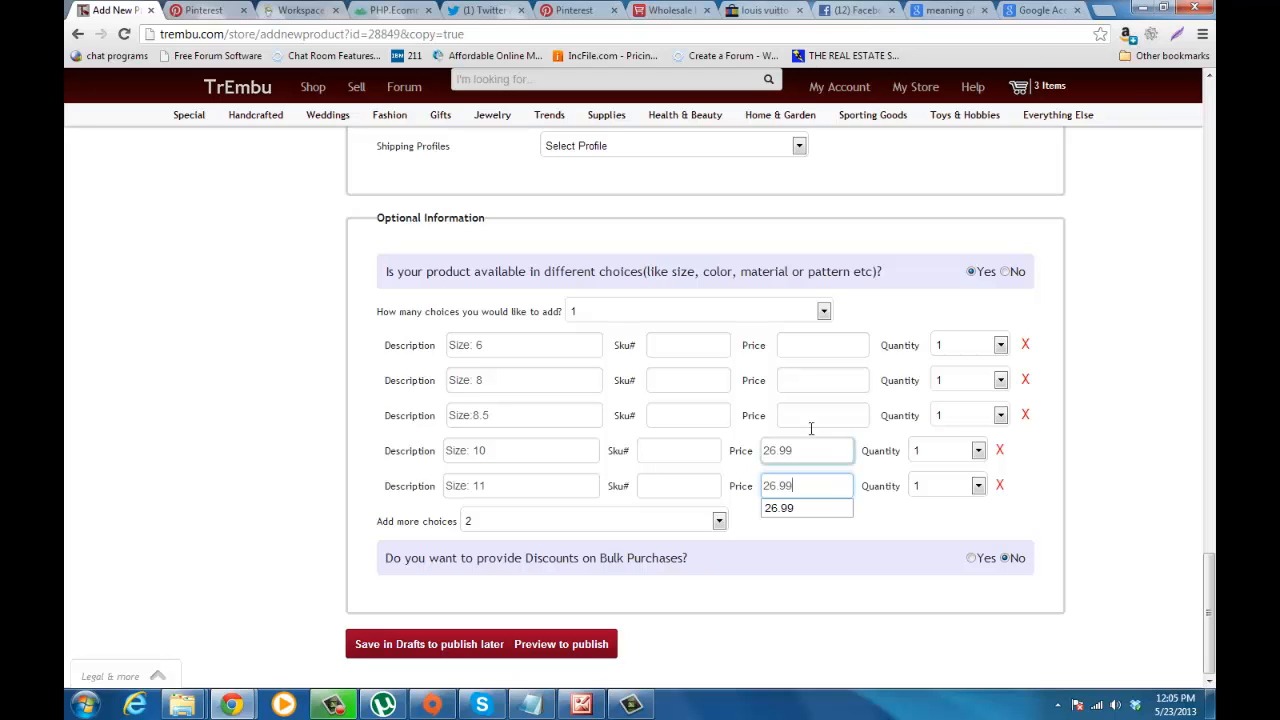
left_click(803, 410)
type("25")
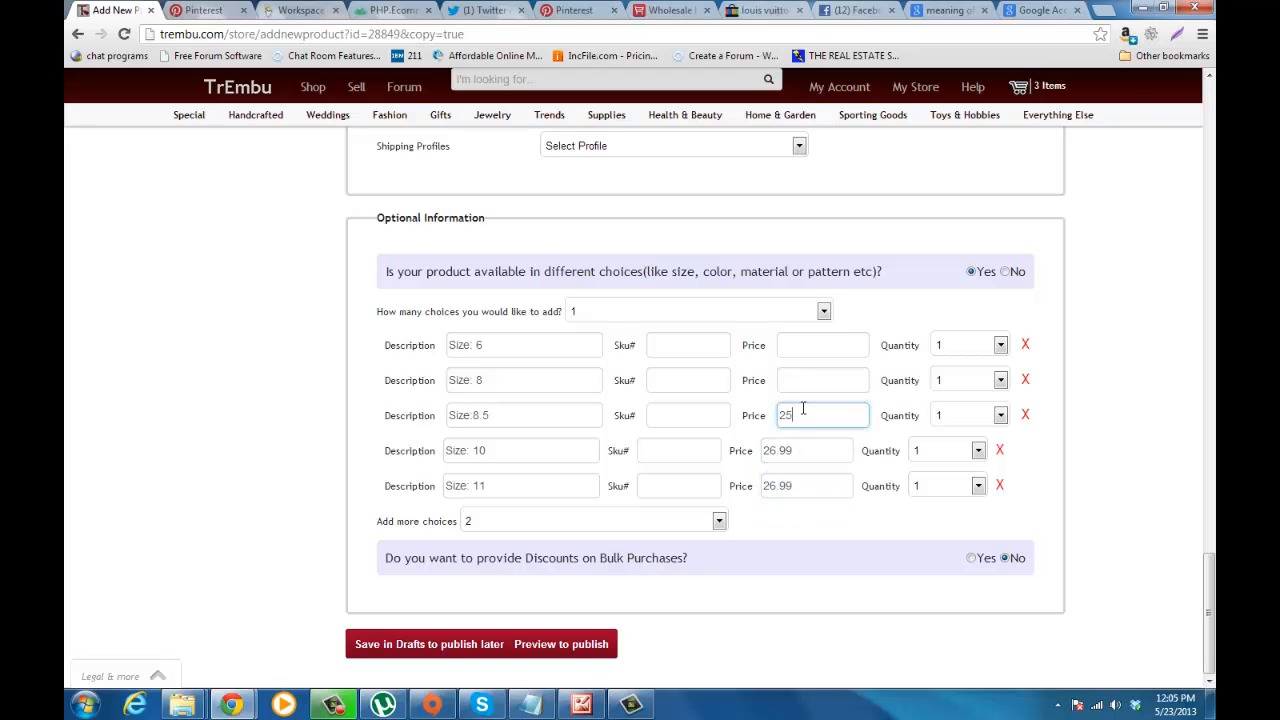
type(".99")
left_click(791, 380)
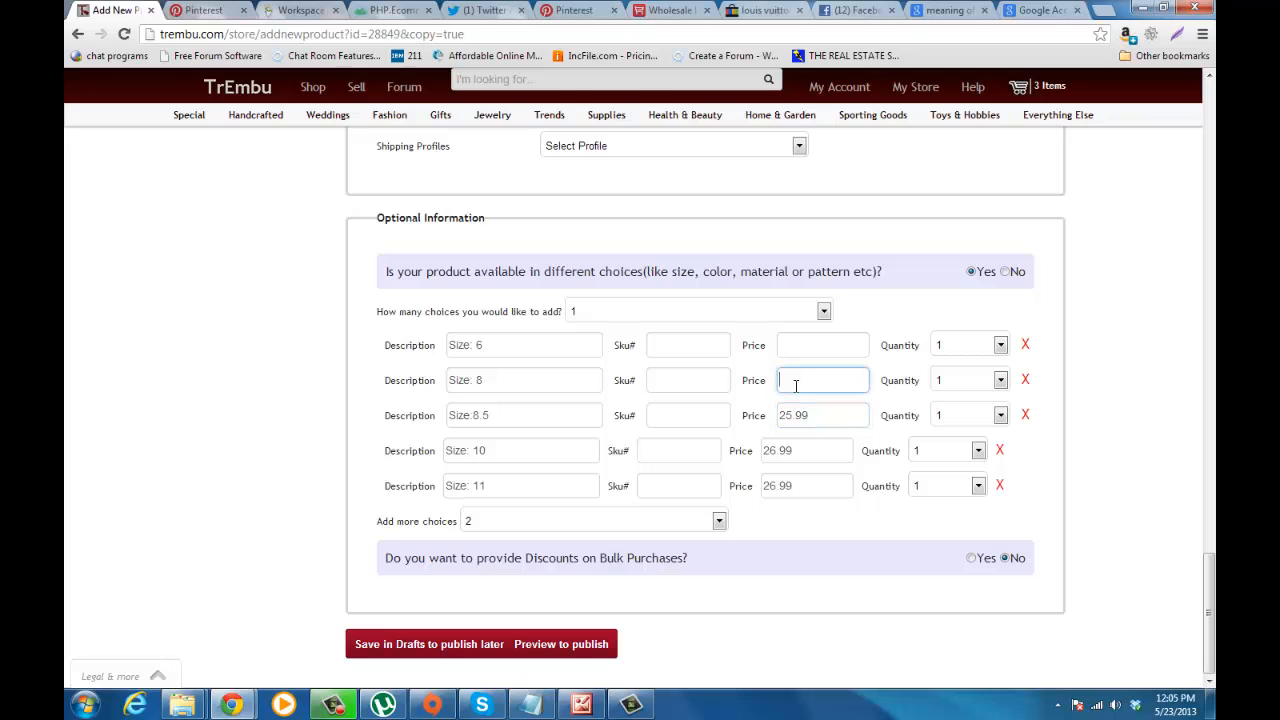
type("25")
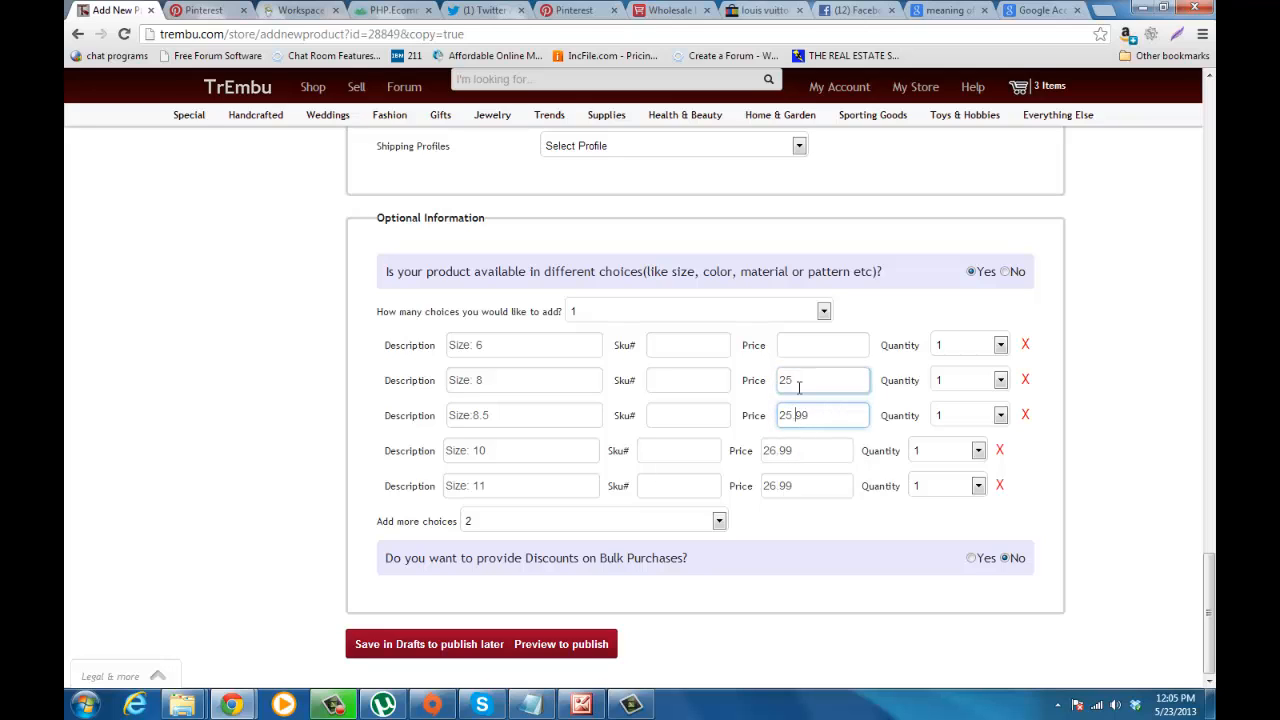
type(".99")
left_click(799, 340)
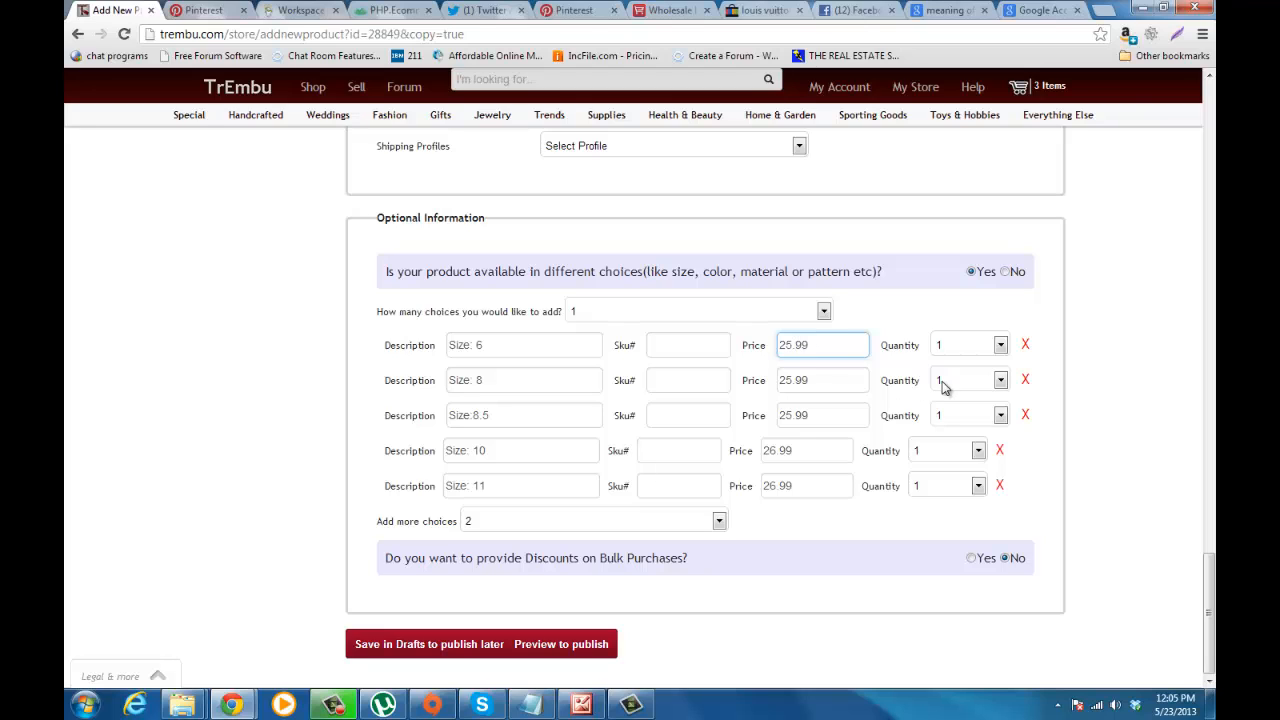
Step: Set the choice quantities to 3 for Size 10, 4 for Size 8 and 2 for Size 6
left_click(978, 450)
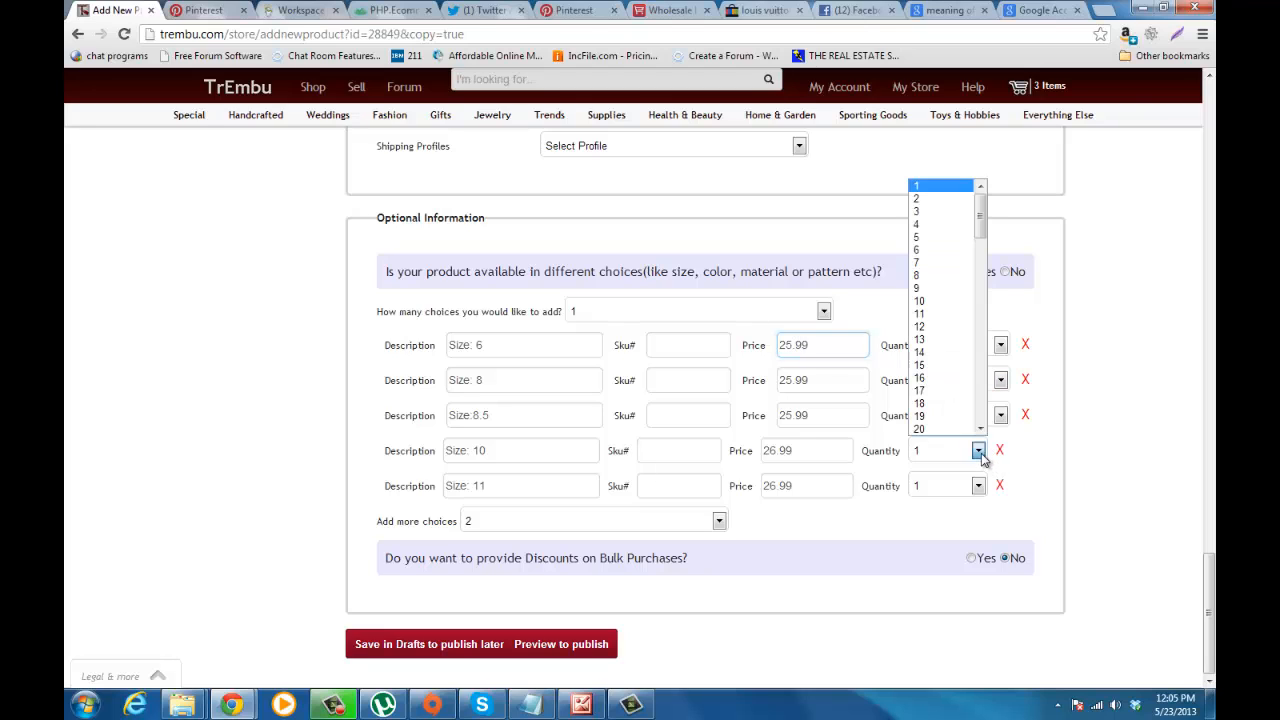
left_click(928, 216)
left_click(1000, 380)
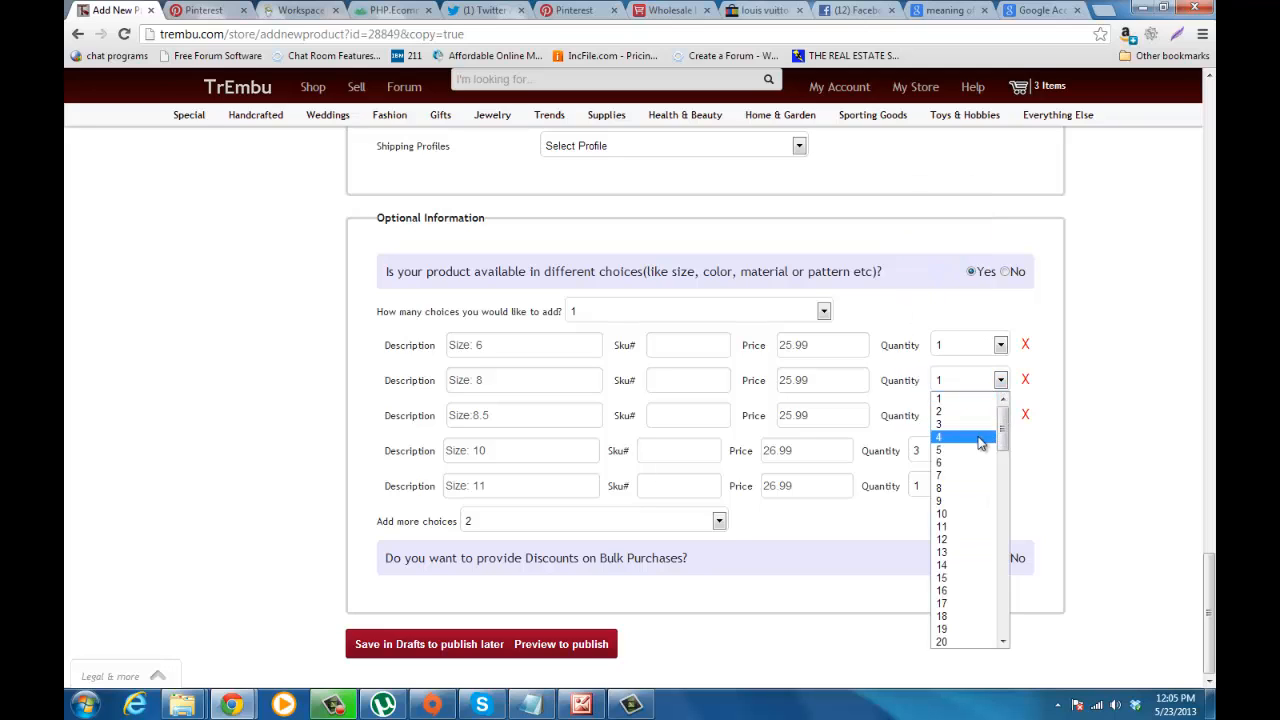
left_click(980, 440)
left_click(1000, 345)
left_click(985, 377)
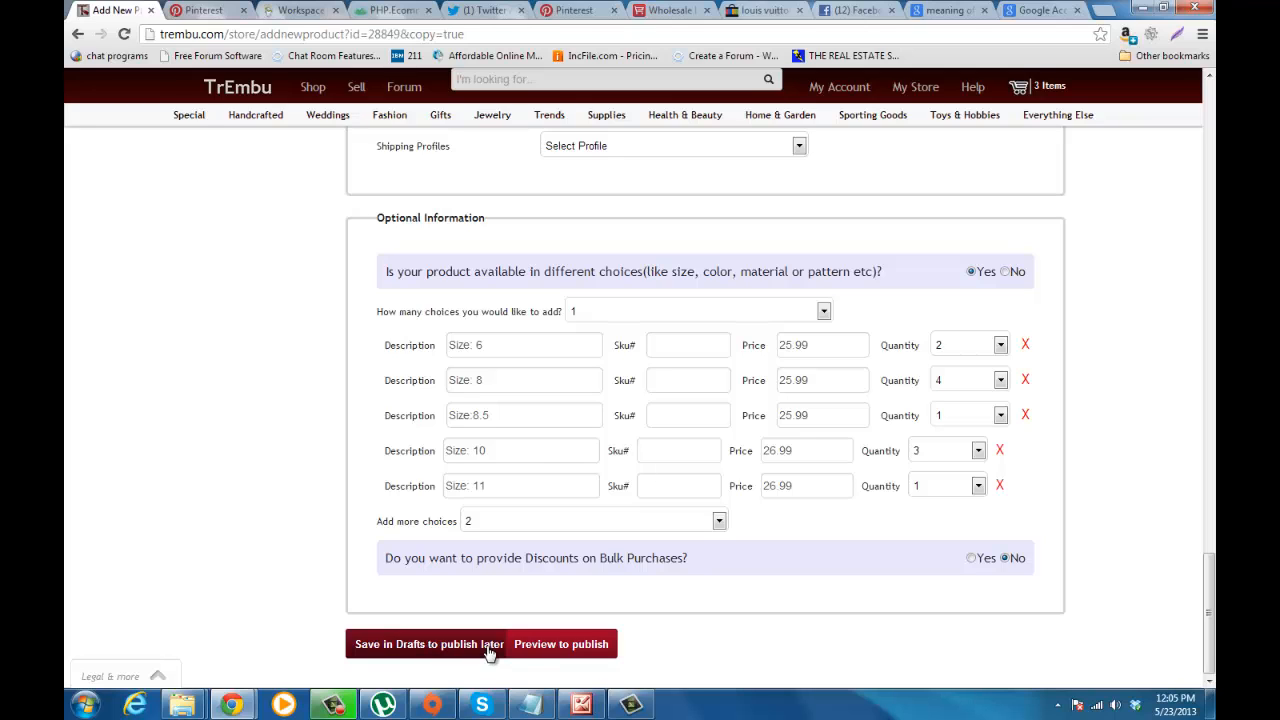
Step: Open the copied listing's preview for publishing
left_click(548, 650)
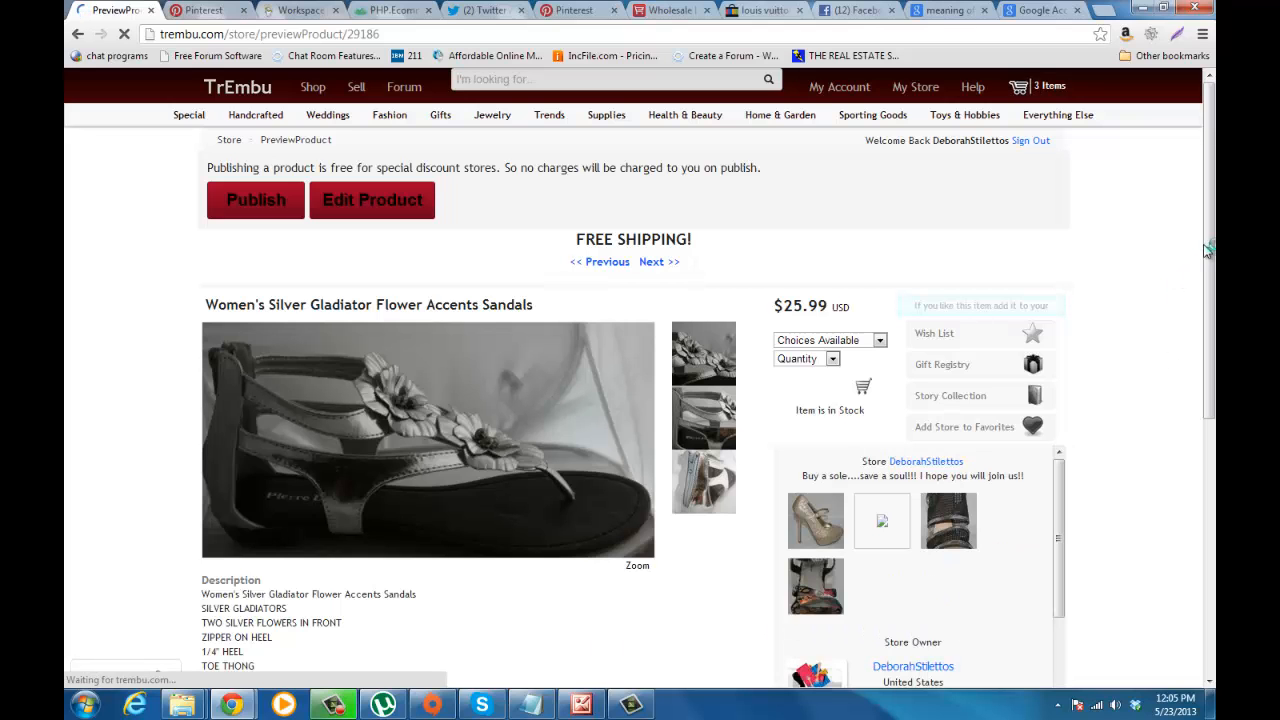
mouse_move(1210, 280)
left_mouse_down()
mouse_move(1210, 529)
mouse_move(1210, 278)
left_mouse_up()
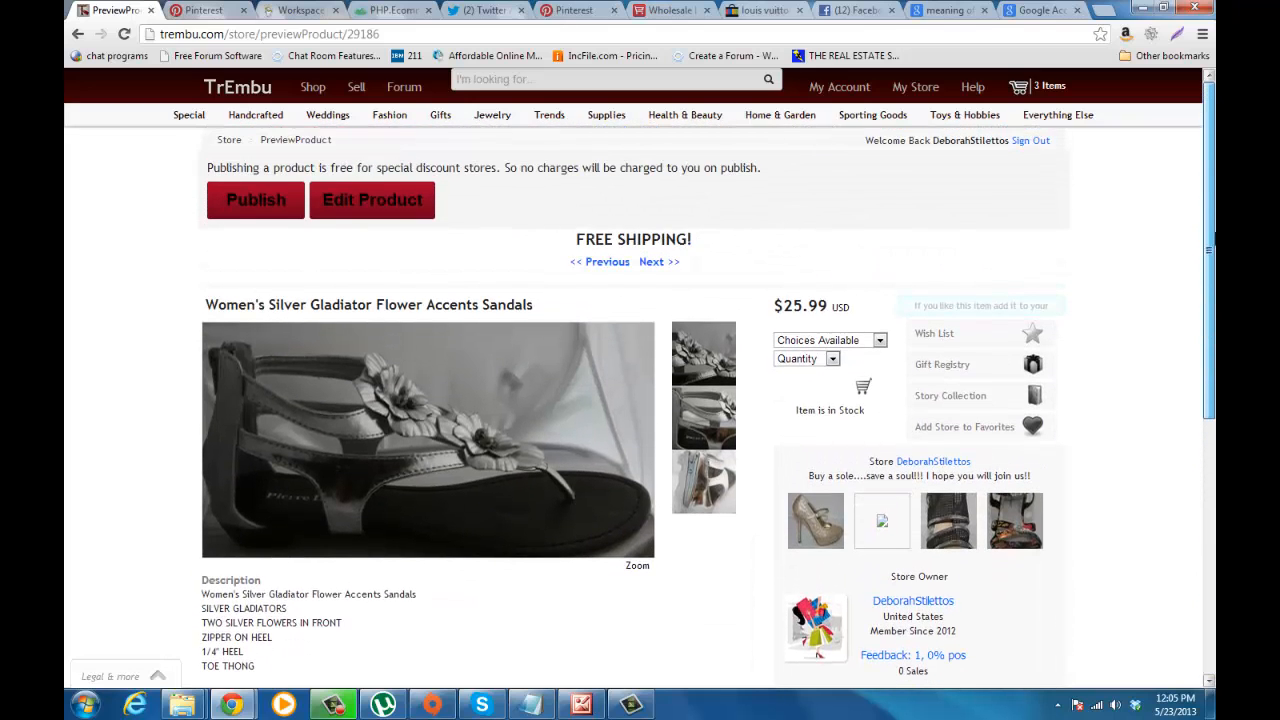